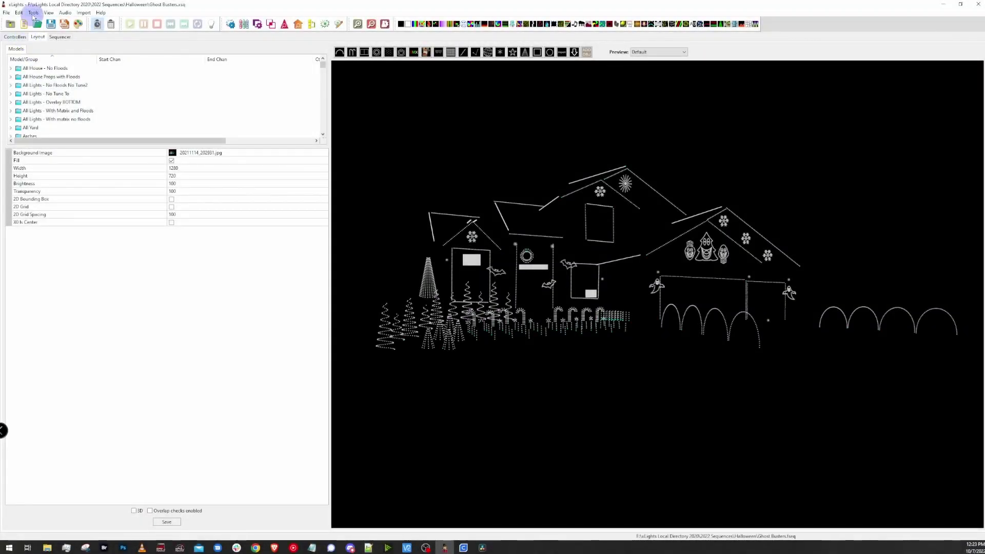
- In xLights FPP Connect, keep FPPmaster's FSEQ type at V2
{"action": "left_click", "coordinate": [34, 15]}
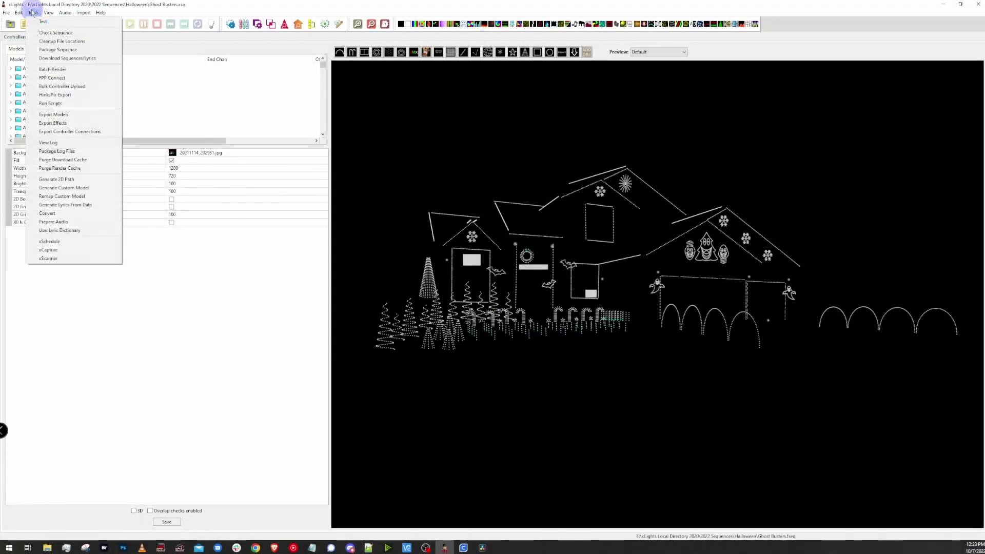
{"action": "left_click", "coordinate": [41, 78]}
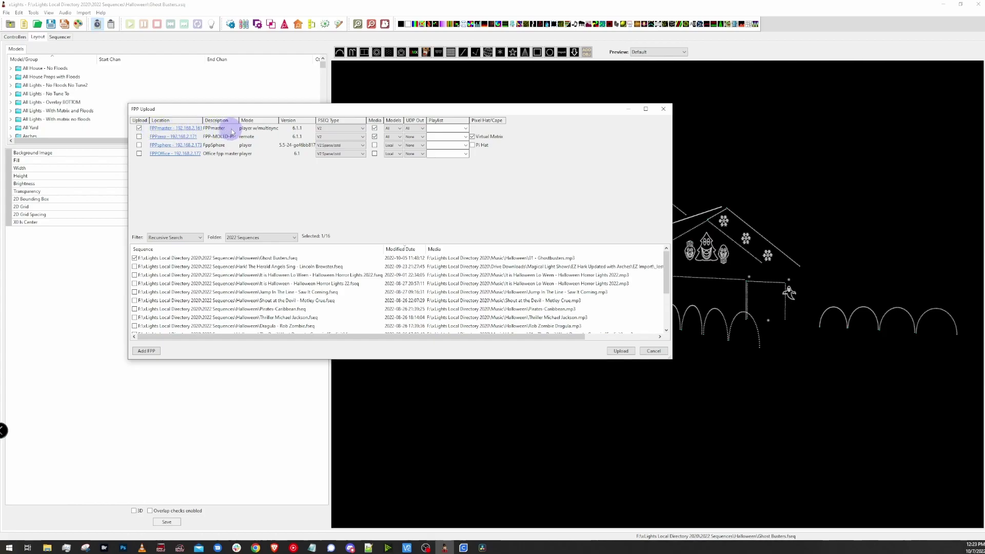
{"action": "left_click", "coordinate": [320, 130]}
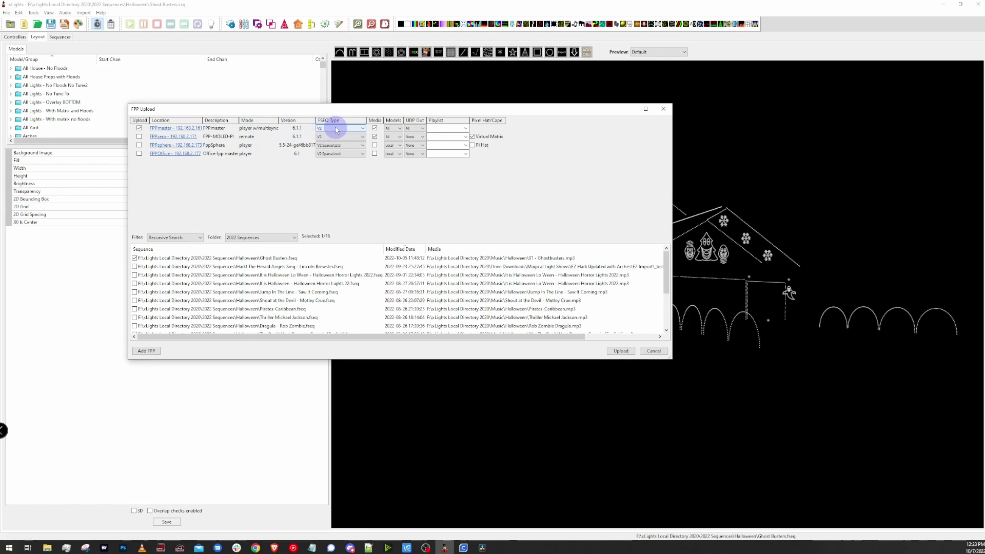
{"action": "left_click", "coordinate": [336, 129]}
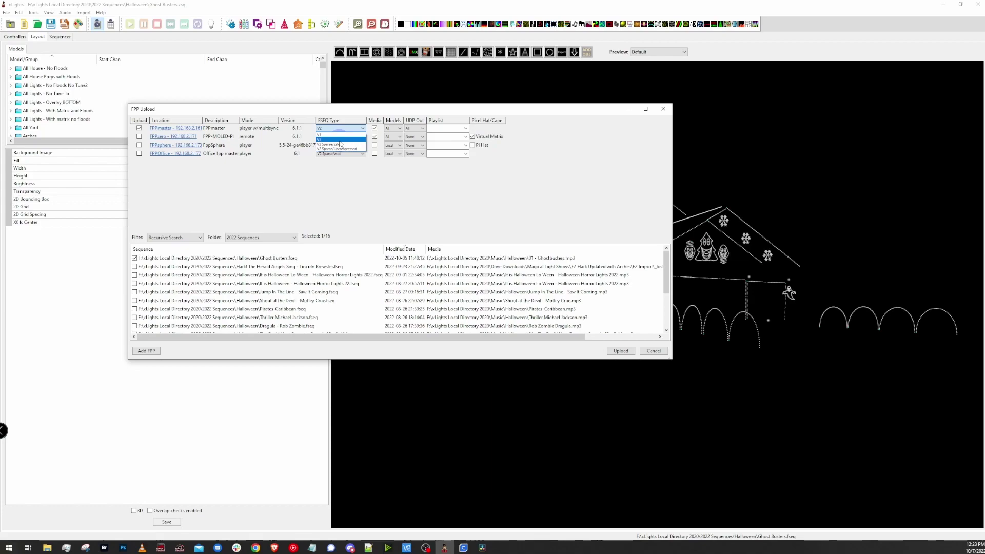
{"action": "left_click", "coordinate": [339, 140]}
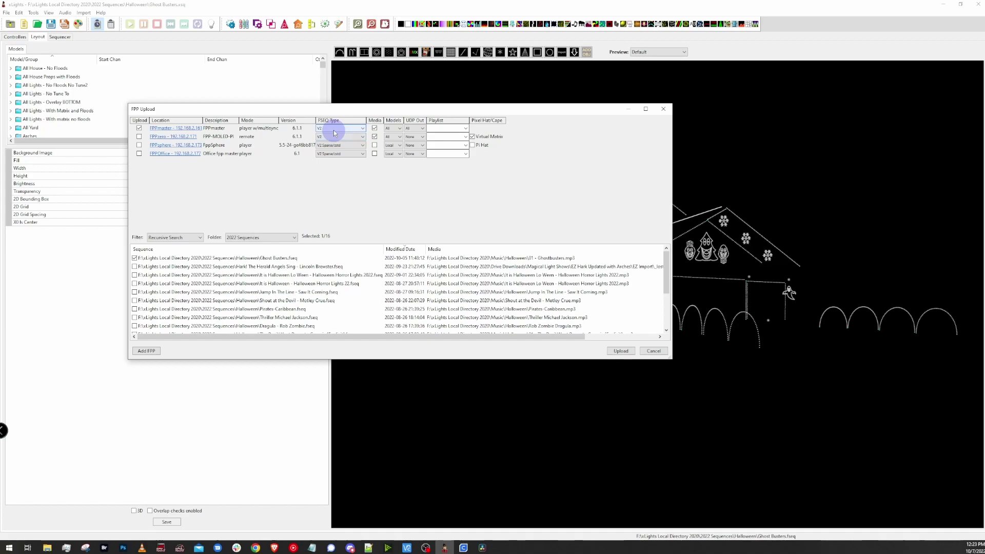
- Set FPPmaster to all models with UDP output None, and upload Ghost Busters.fseq
{"action": "left_click", "coordinate": [394, 128]}
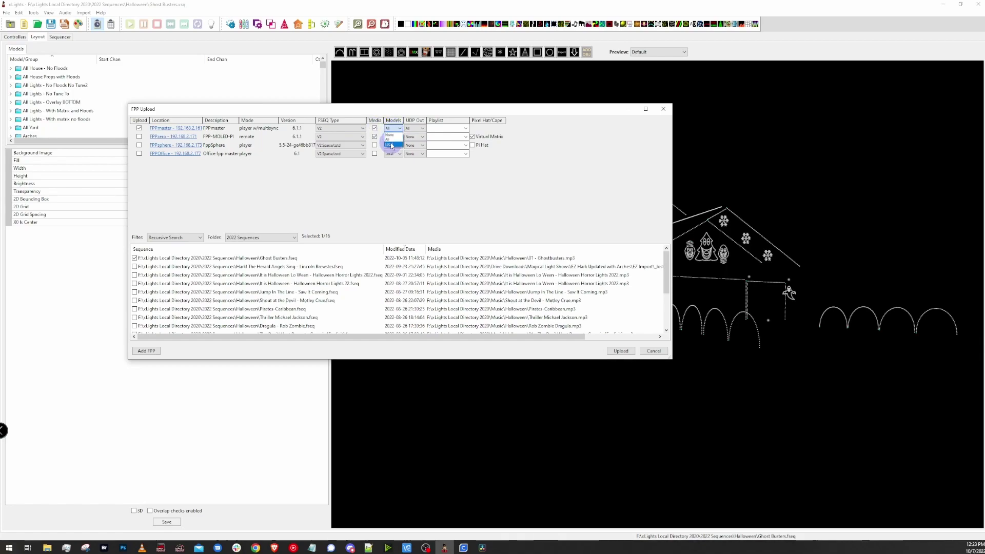
{"action": "left_click", "coordinate": [391, 145]}
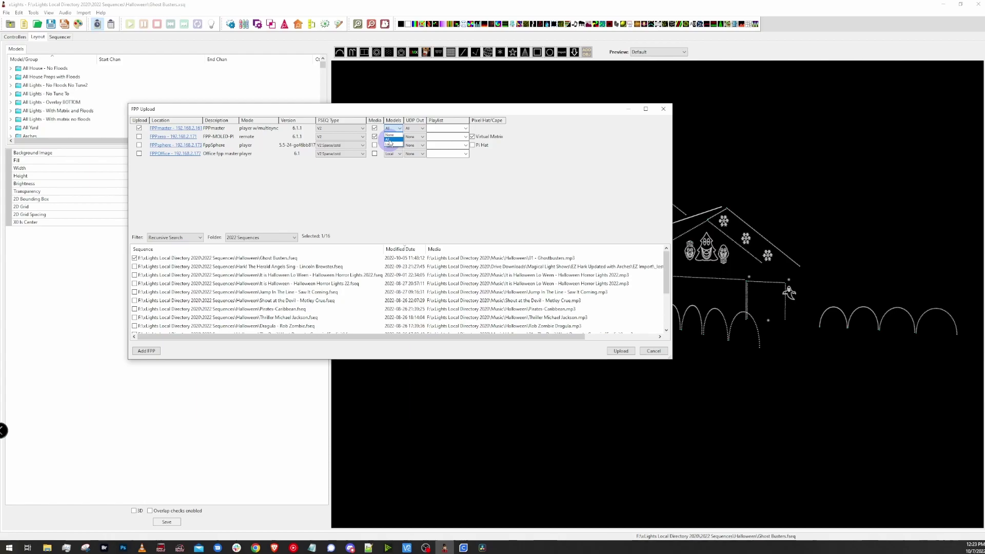
{"action": "left_click", "coordinate": [413, 130]}
{"action": "left_click", "coordinate": [408, 133]}
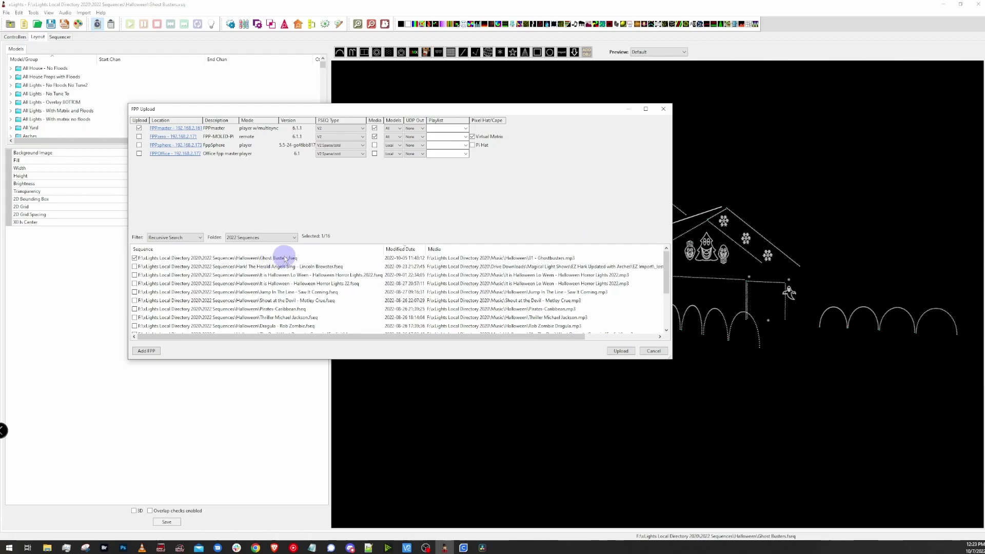
{"action": "left_click", "coordinate": [615, 352]}
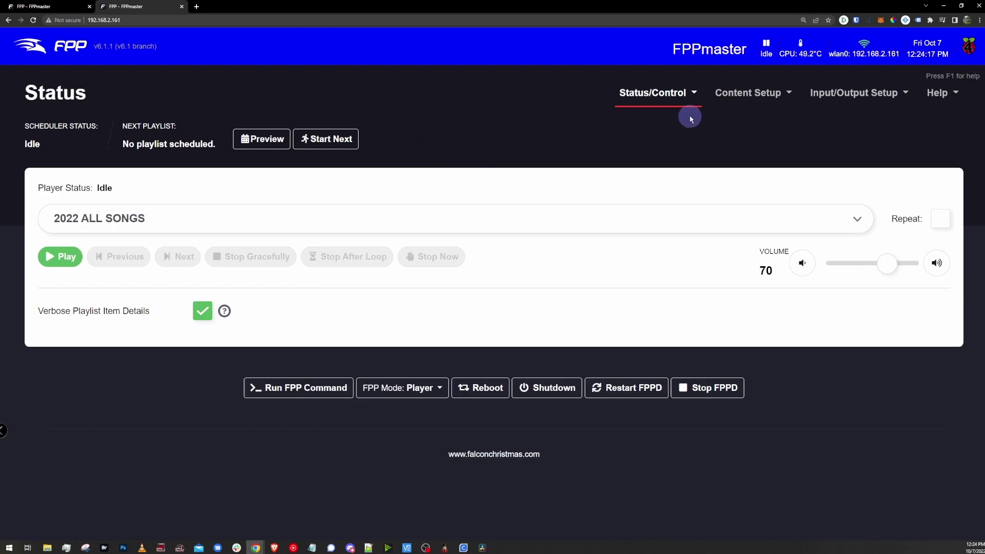
- Go to Input/Output Setup > Channel Outputs and show the Other outputs list
{"action": "left_click", "coordinate": [840, 93]}
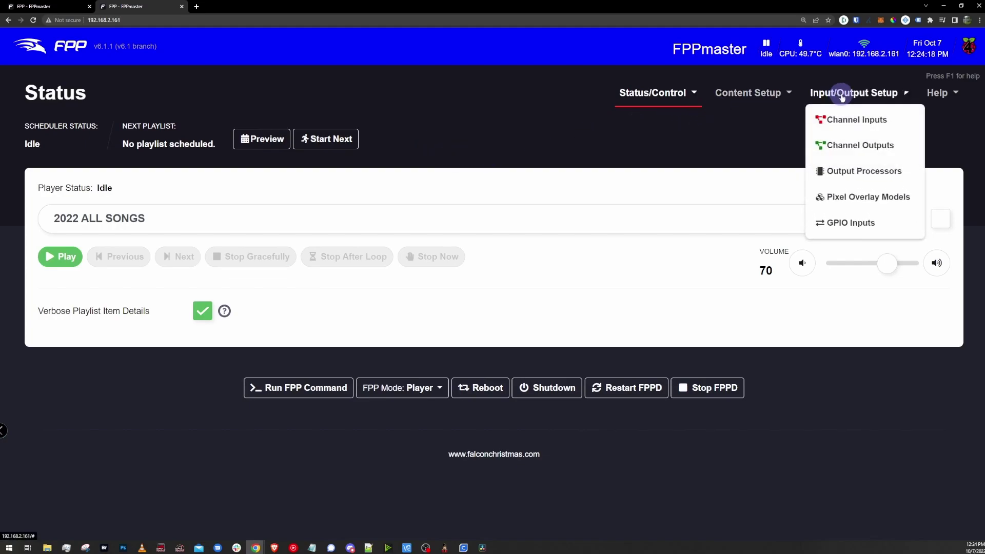
{"action": "left_click", "coordinate": [849, 148]}
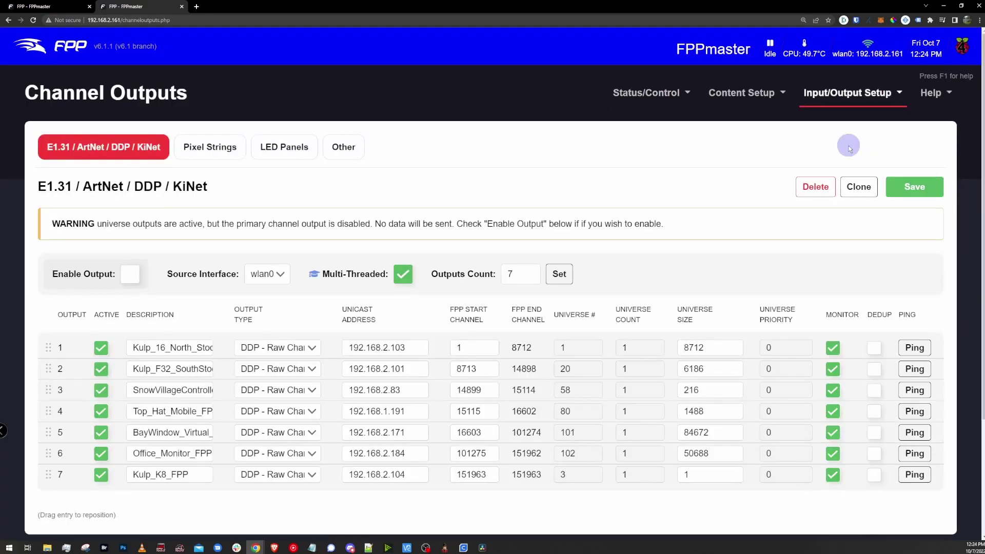
{"action": "left_click", "coordinate": [348, 148]}
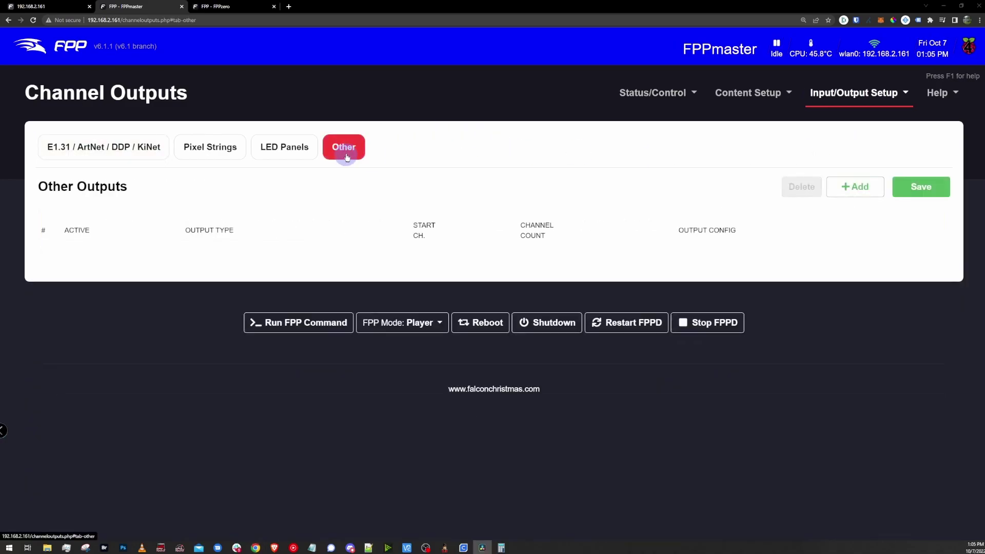
- Add an active HTTPVirtualDisplay output at 1280×1024 with pixel size 2 and save it
{"action": "left_click", "coordinate": [849, 196]}
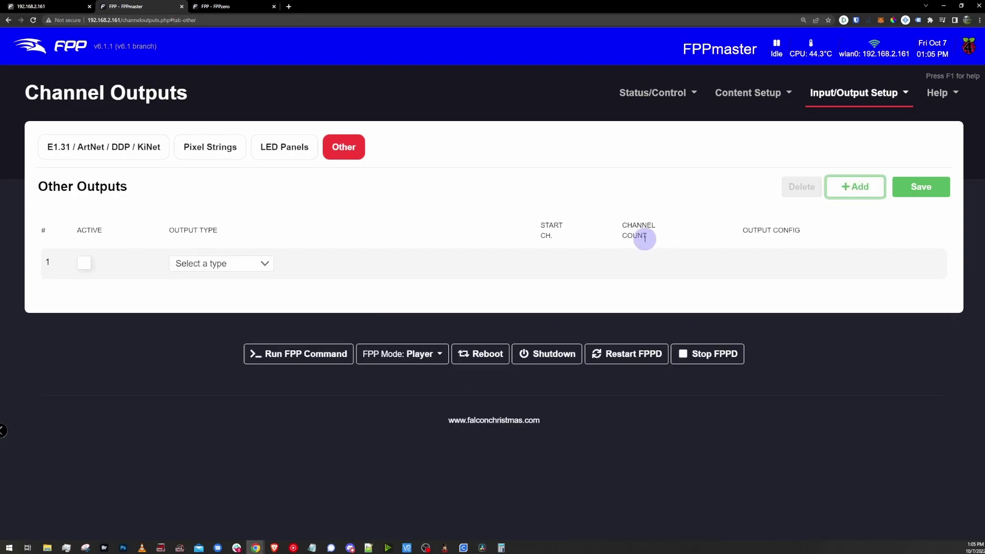
{"action": "left_click", "coordinate": [253, 265]}
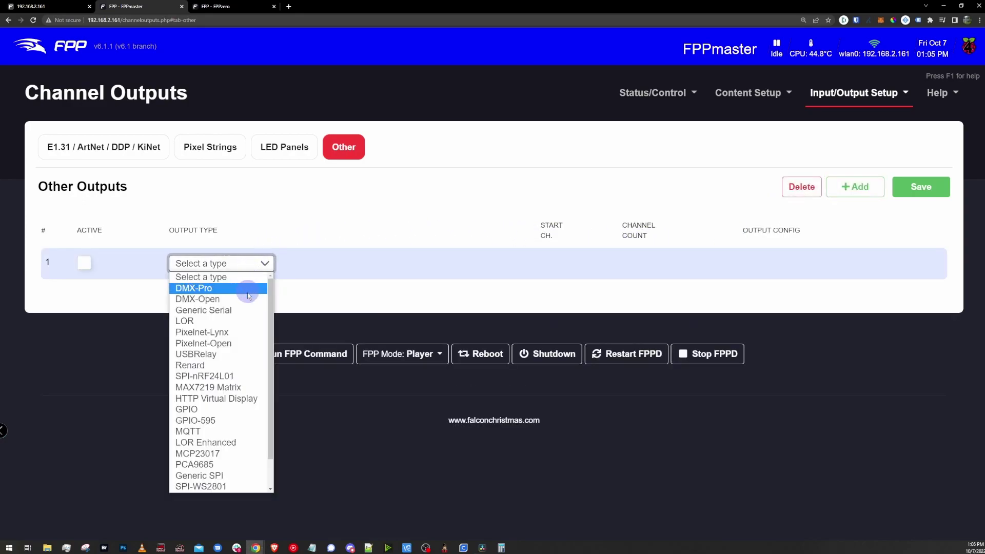
{"action": "scroll", "coordinate": [232, 378], "scroll_direction": "down", "scroll_amount": 1}
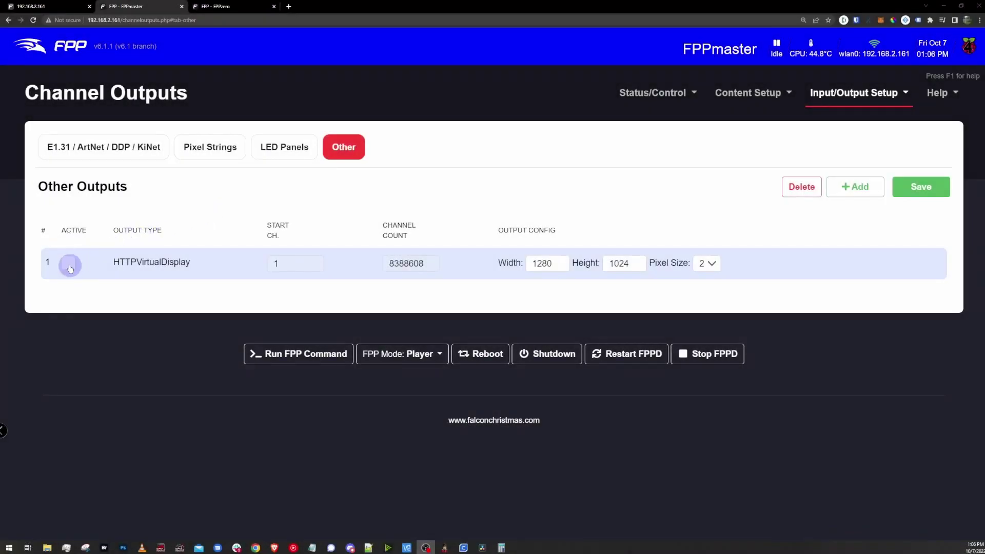
{"action": "left_click", "coordinate": [68, 265]}
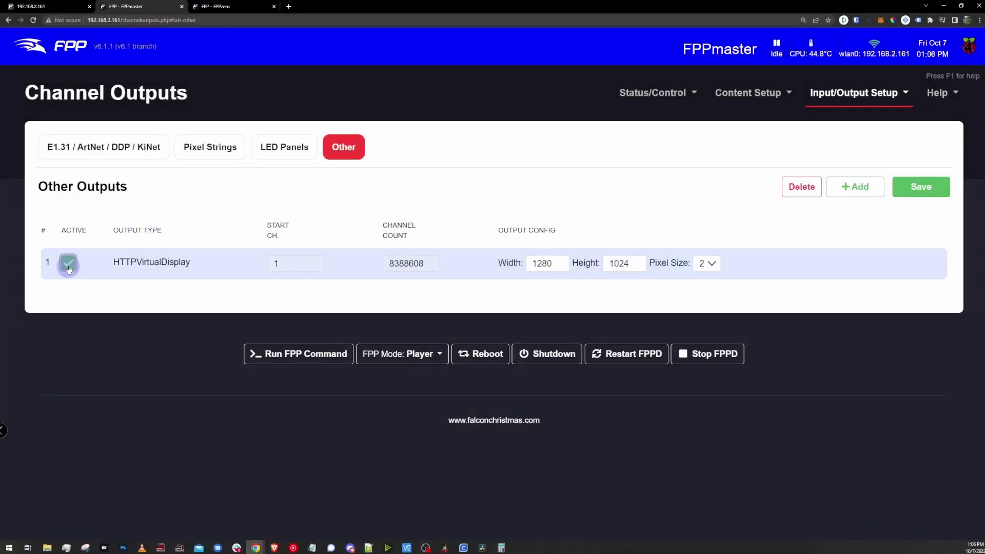
{"action": "left_click", "coordinate": [699, 263]}
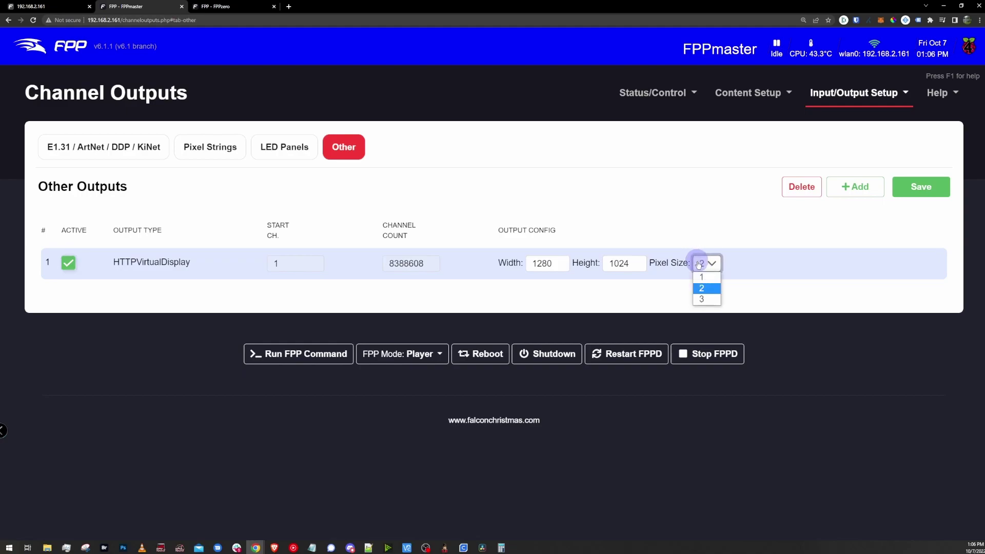
{"action": "left_click", "coordinate": [706, 290]}
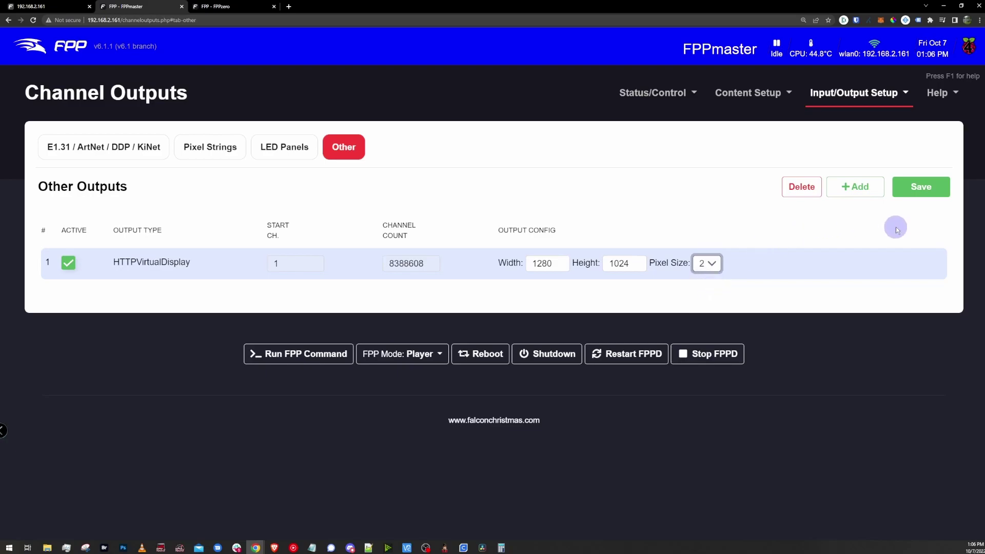
{"action": "left_click", "coordinate": [846, 266]}
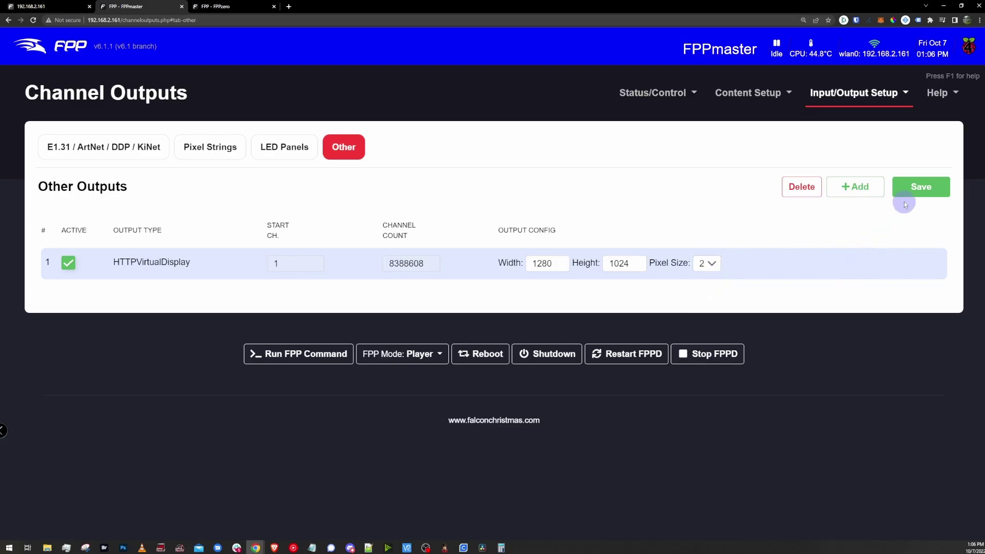
{"action": "left_click", "coordinate": [918, 188]}
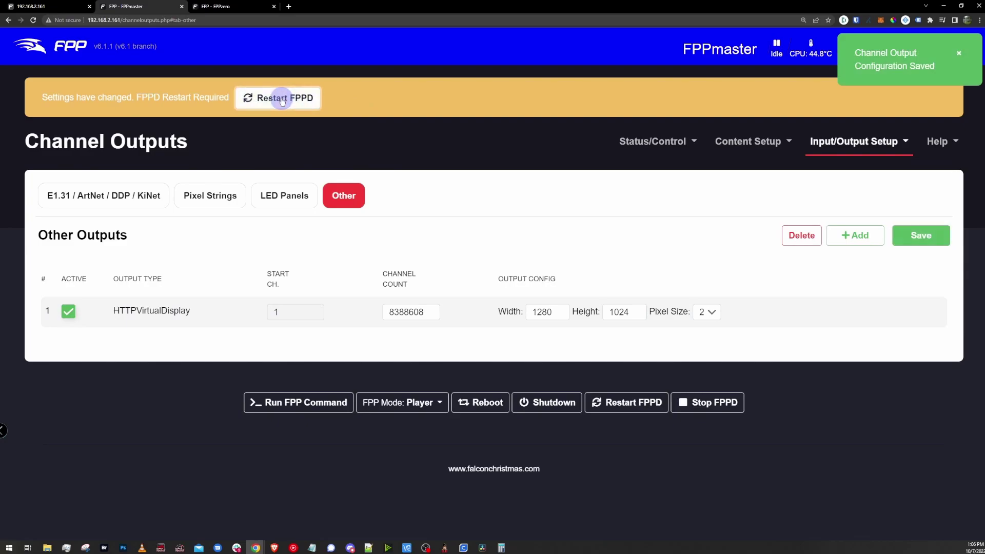
- Restart FPPD and open the Virtual Display view under Status/Control
{"action": "left_click", "coordinate": [282, 98]}
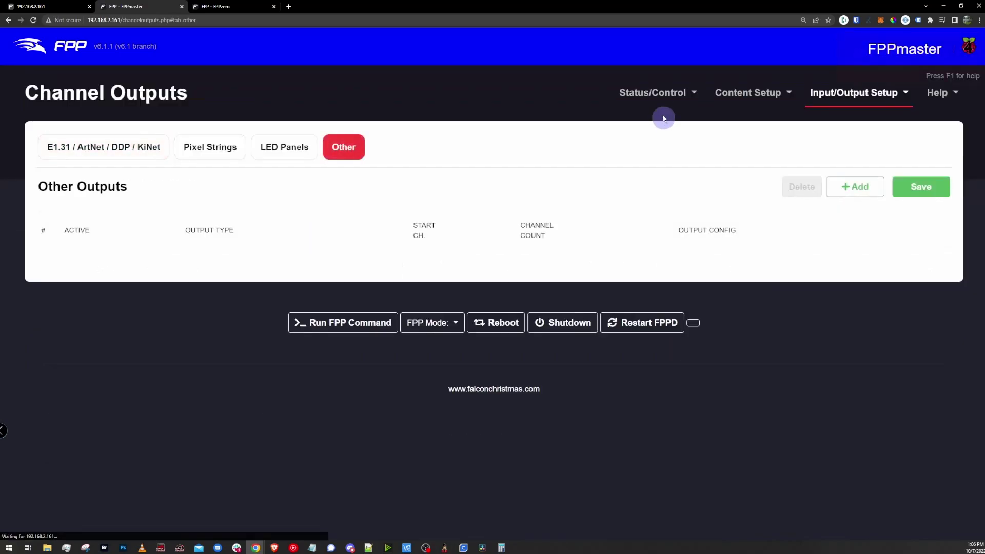
{"action": "left_click", "coordinate": [660, 98]}
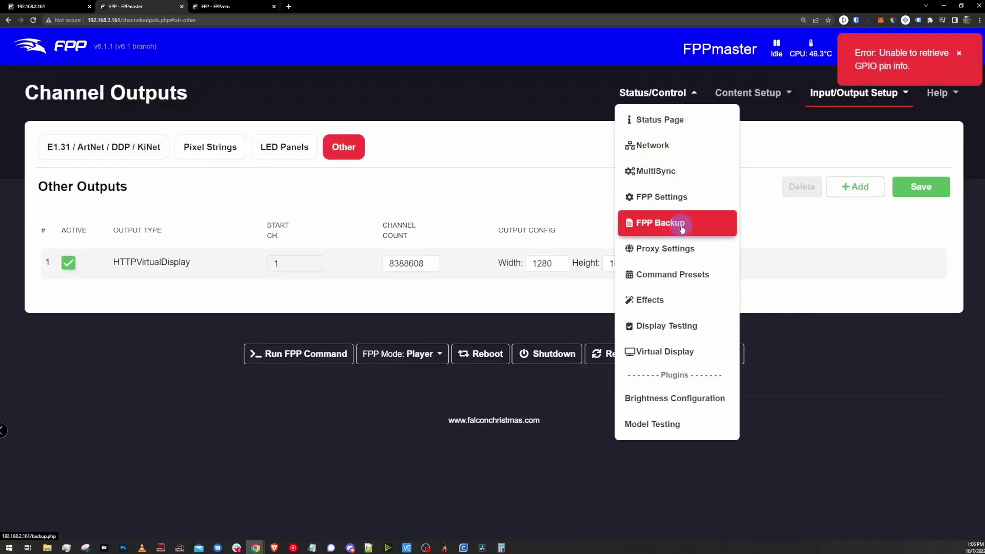
{"action": "left_click", "coordinate": [670, 352]}
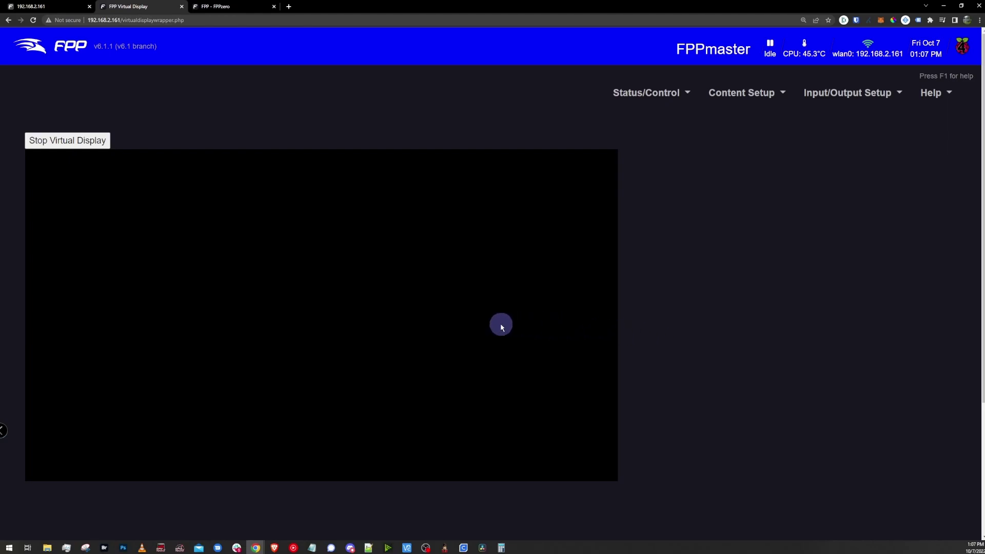
- Run the Test Start command with RGB Chase on channels 1-155984
{"action": "scroll", "coordinate": [501, 326], "scroll_direction": "down", "scroll_amount": 2}
{"action": "scroll", "coordinate": [501, 326], "scroll_direction": "up", "scroll_amount": 2}
{"action": "scroll", "coordinate": [502, 327], "scroll_direction": "down", "scroll_amount": 1}
{"action": "scroll", "coordinate": [501, 329], "scroll_direction": "down", "scroll_amount": 1}
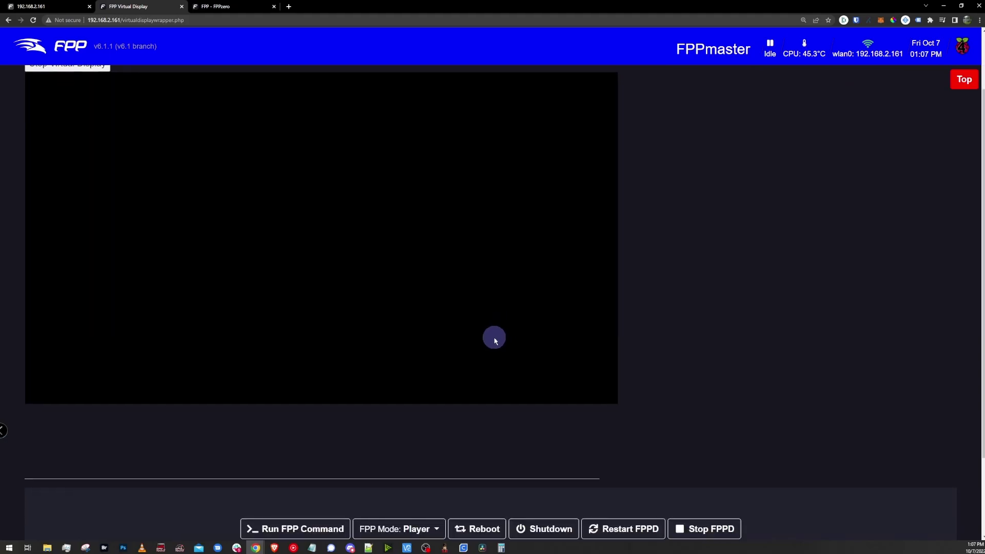
{"action": "left_click", "coordinate": [334, 520]}
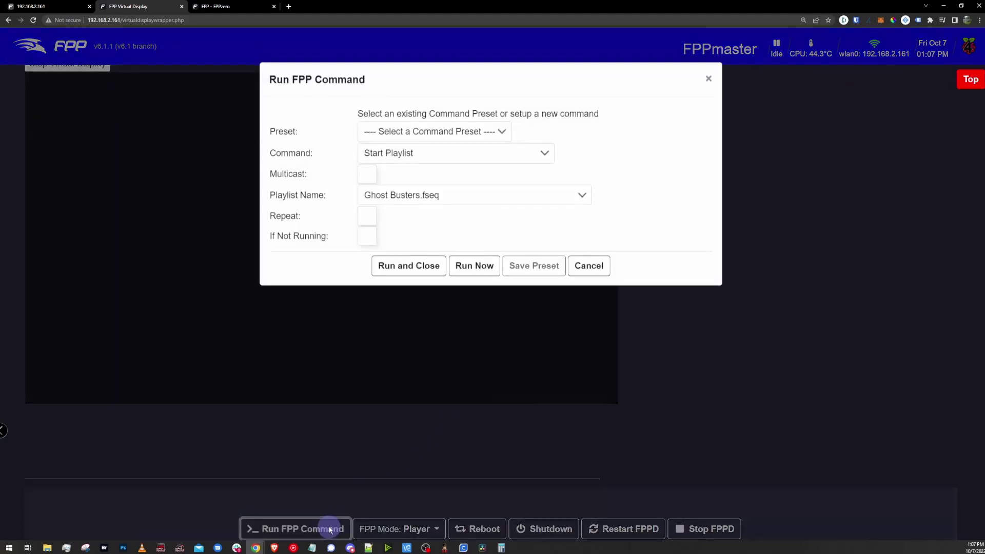
{"action": "left_click", "coordinate": [418, 160]}
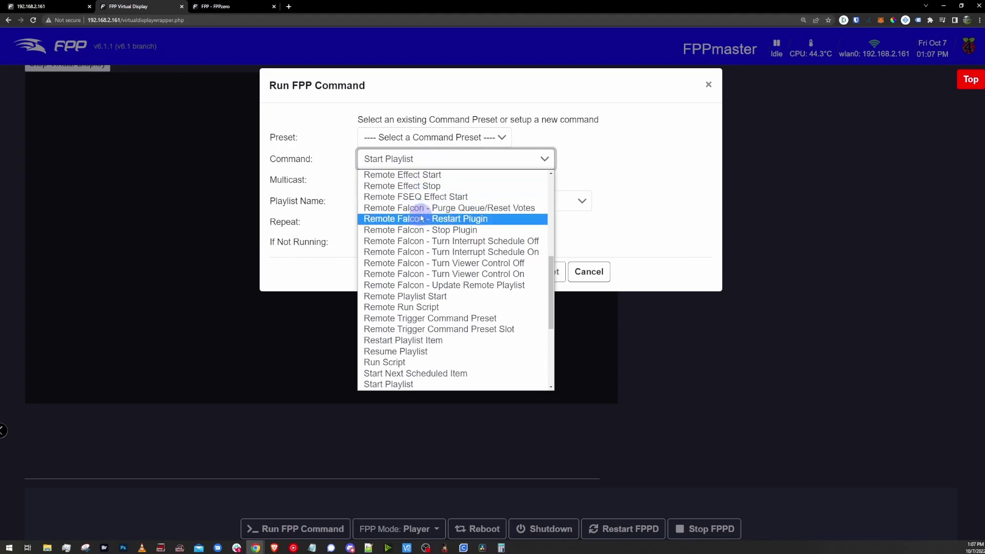
{"action": "left_click", "coordinate": [552, 164]}
{"action": "scroll", "coordinate": [465, 284], "scroll_direction": "down", "scroll_amount": 2}
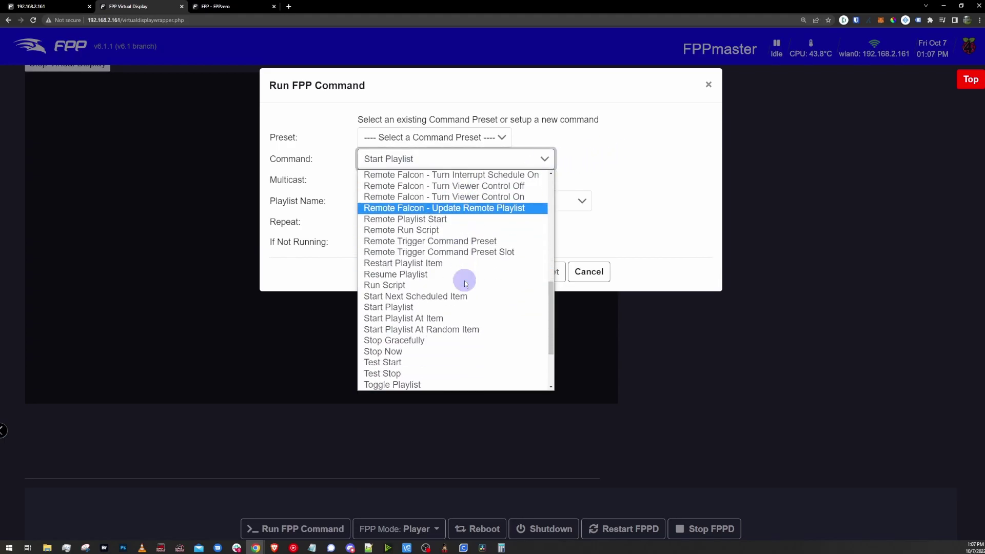
{"action": "left_click", "coordinate": [434, 364]}
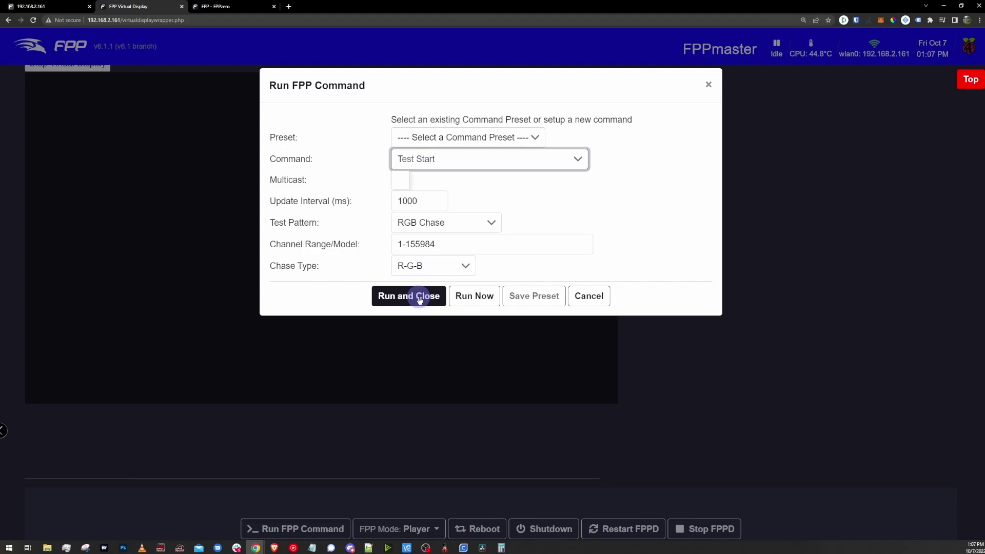
{"action": "left_click", "coordinate": [419, 300]}
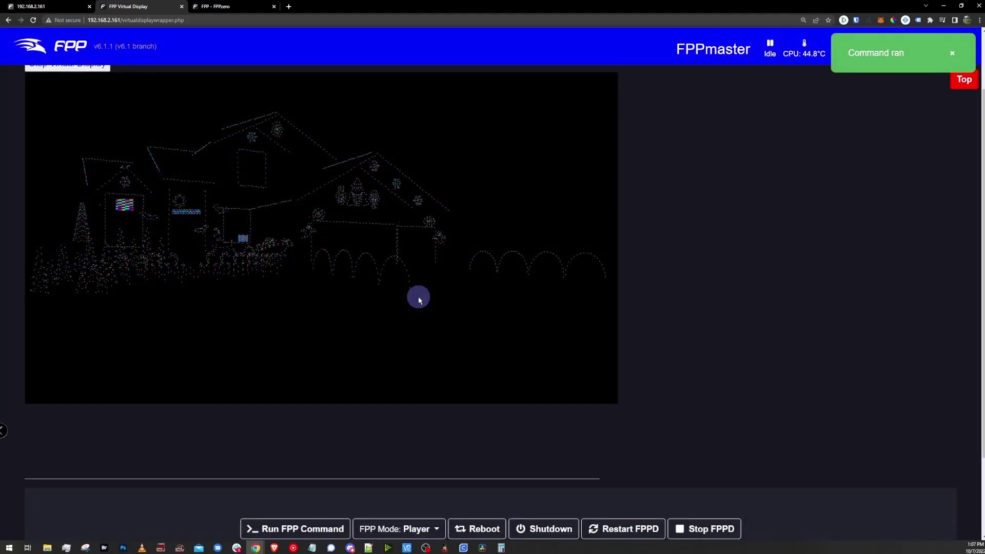
{"action": "scroll", "coordinate": [419, 299], "scroll_direction": "up", "scroll_amount": 1}
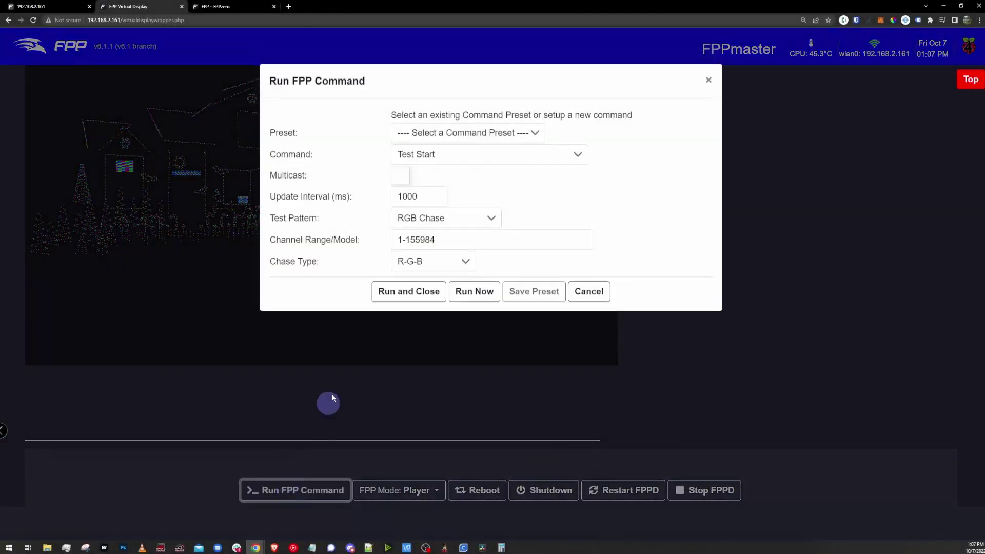
- Run the Test Stop command to end the RGB Chase pattern
{"action": "left_click", "coordinate": [415, 158]}
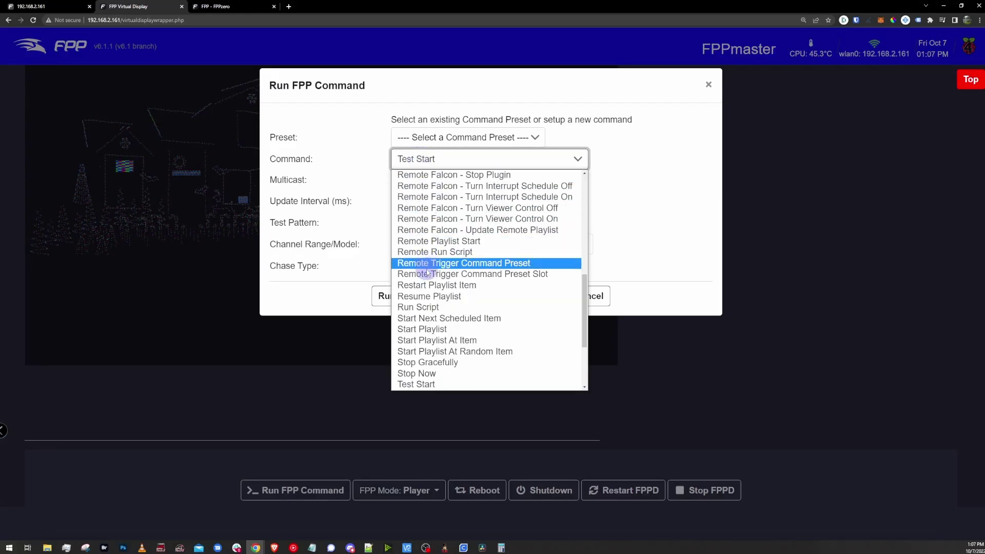
{"action": "scroll", "coordinate": [439, 316], "scroll_direction": "down", "scroll_amount": 2}
{"action": "left_click", "coordinate": [439, 315]}
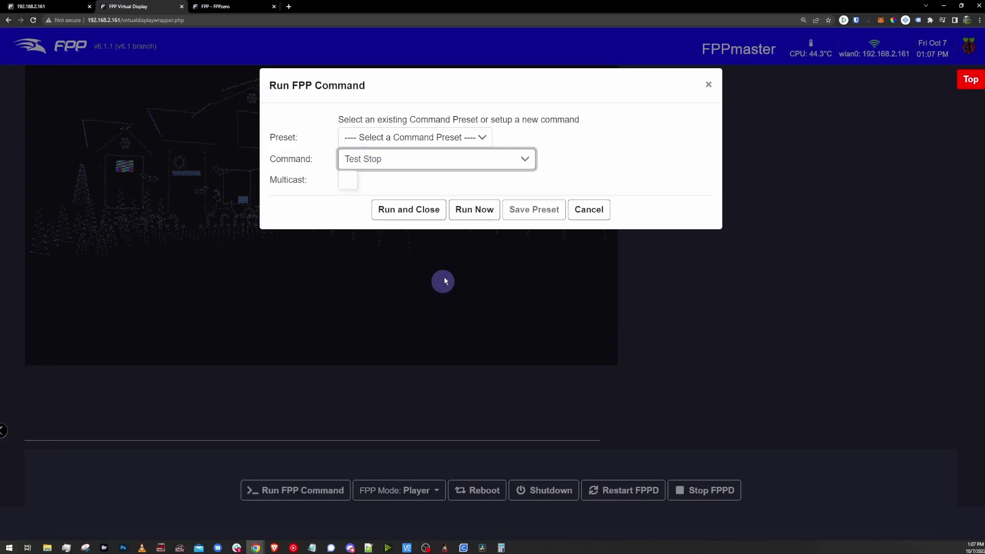
{"action": "left_click", "coordinate": [477, 209]}
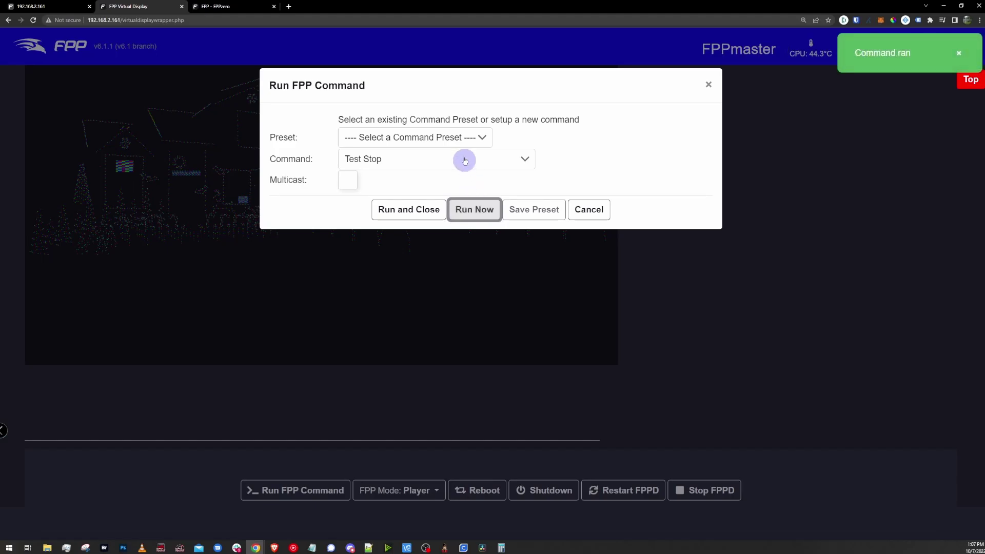
- Run Start Playlist with Ghost Busters.fseq to play it on the virtual display
{"action": "left_click", "coordinate": [455, 137]}
{"action": "left_click", "coordinate": [523, 131]}
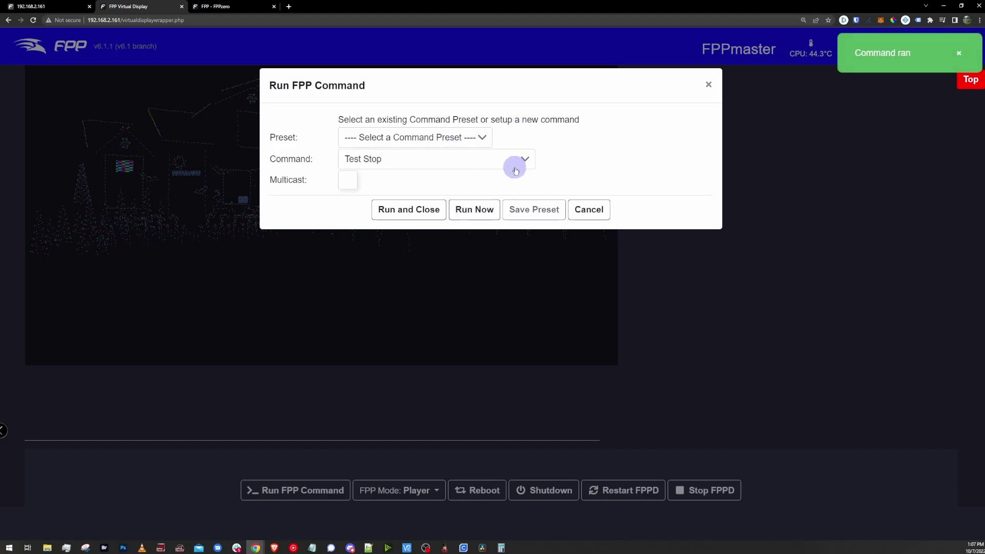
{"action": "left_click", "coordinate": [515, 161]}
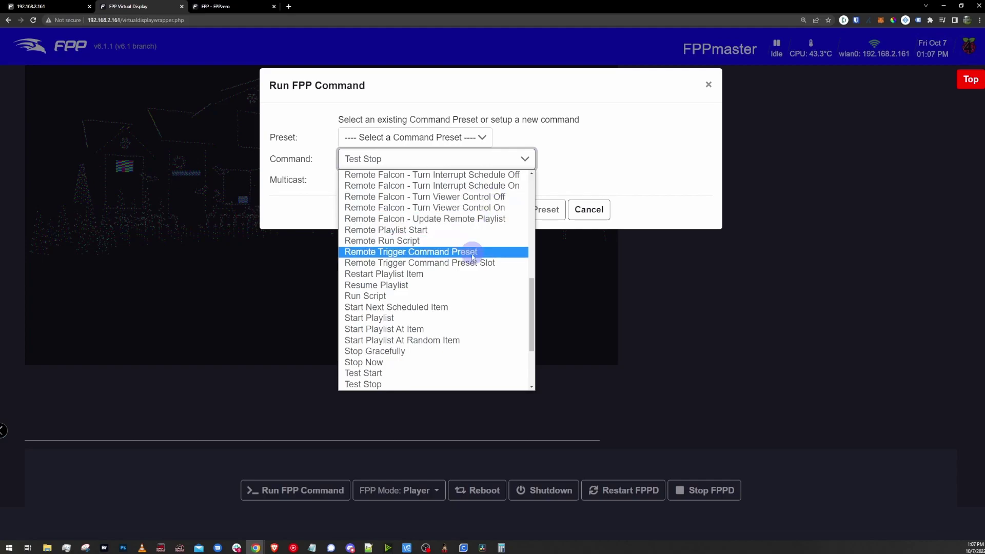
{"action": "left_click", "coordinate": [450, 319]}
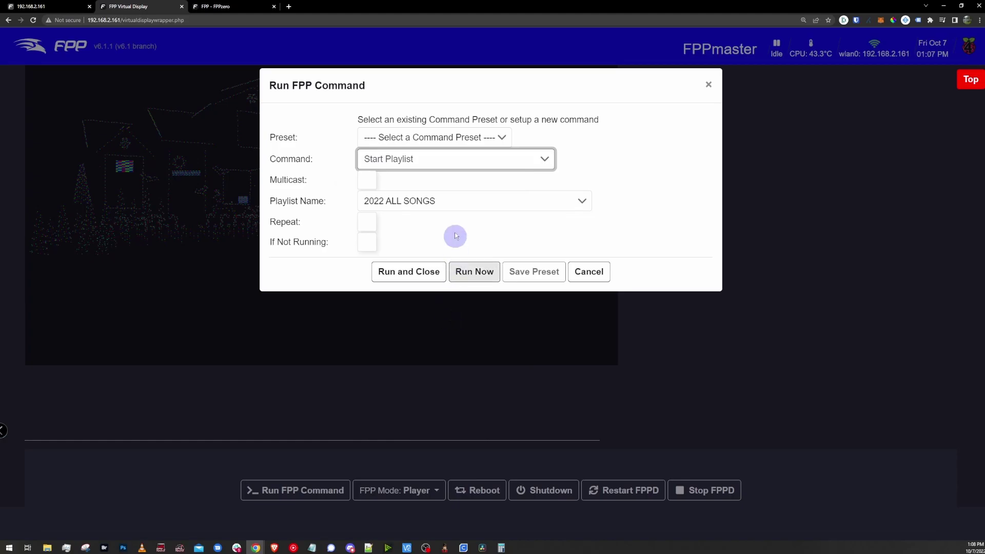
{"action": "left_click", "coordinate": [452, 210]}
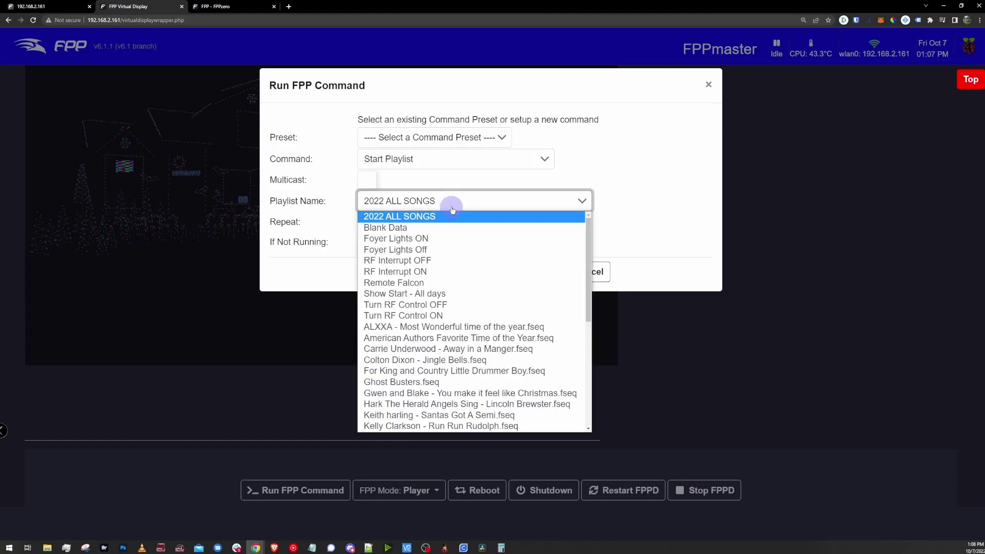
{"action": "left_click", "coordinate": [437, 382]}
{"action": "left_click", "coordinate": [424, 273]}
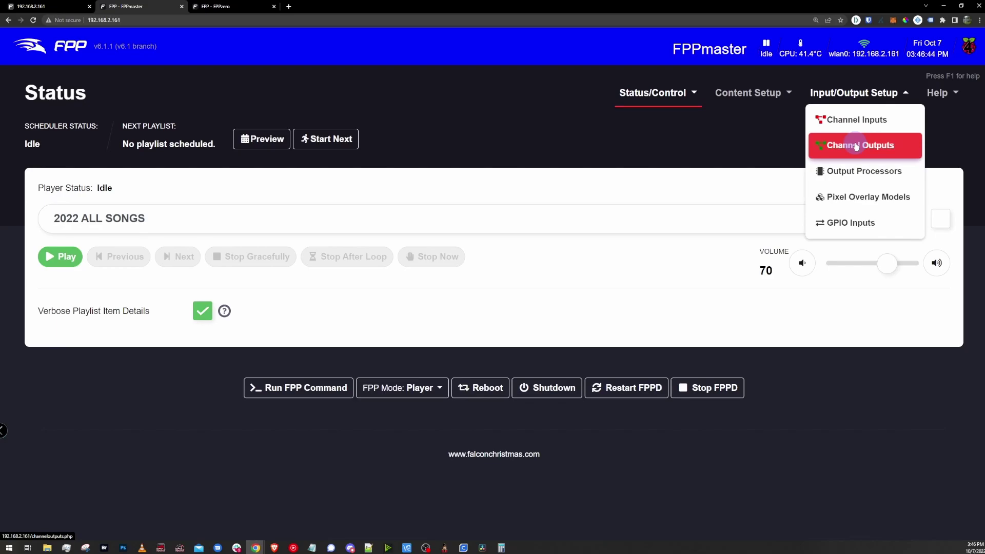
- On the Other channel outputs, uncheck Active for the HTTPVirtualDisplay output
{"action": "left_click", "coordinate": [856, 146]}
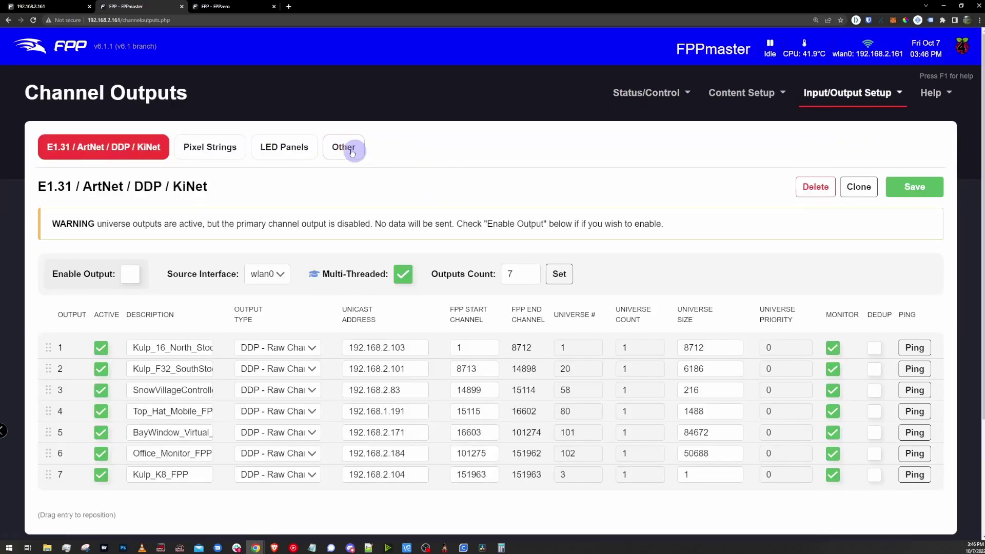
{"action": "left_click", "coordinate": [344, 147]}
{"action": "left_click", "coordinate": [71, 262]}
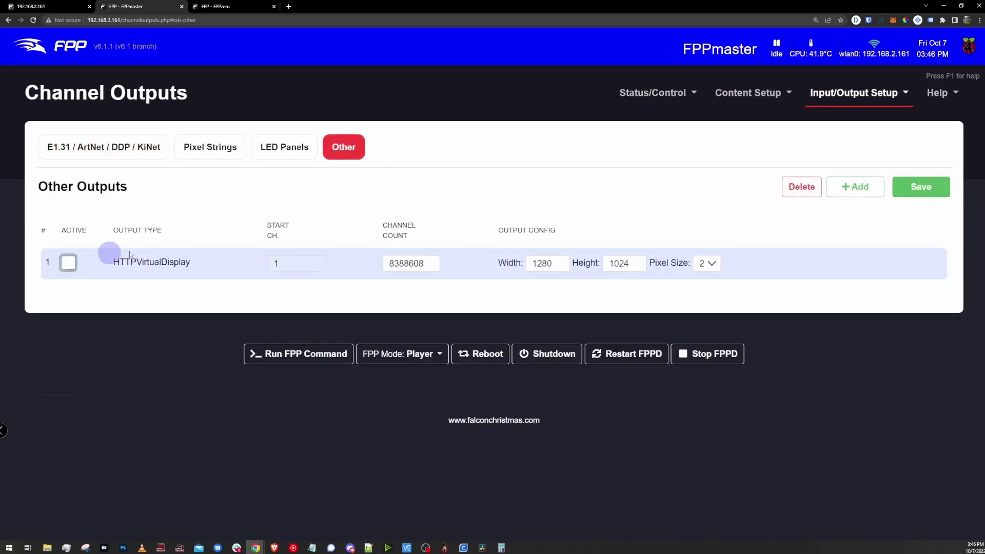
- Try adding a Virtual Display output and dismiss the missing overlay models alert
{"action": "left_click", "coordinate": [848, 187]}
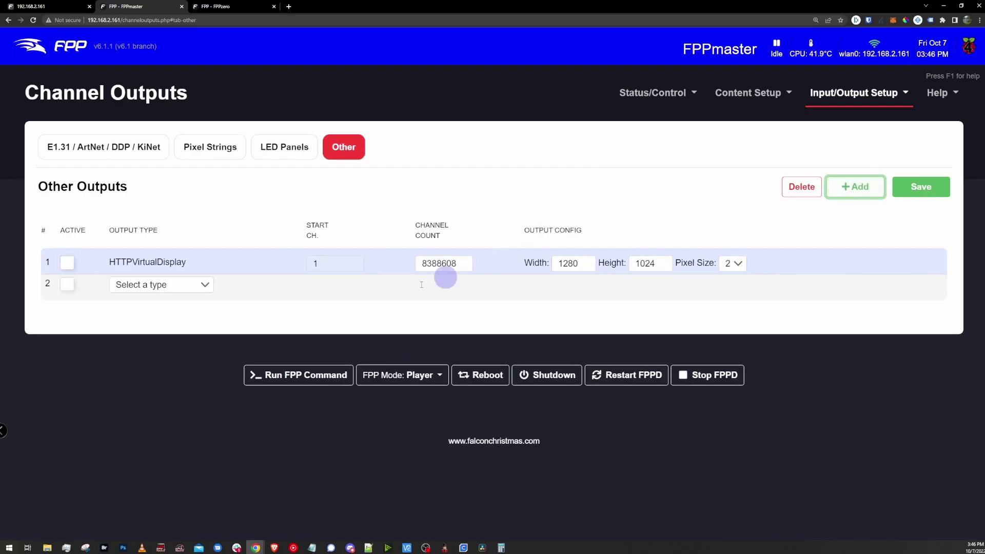
{"action": "left_click", "coordinate": [158, 288]}
{"action": "scroll", "coordinate": [153, 401], "scroll_direction": "down", "scroll_amount": 1}
{"action": "left_click", "coordinate": [156, 493]}
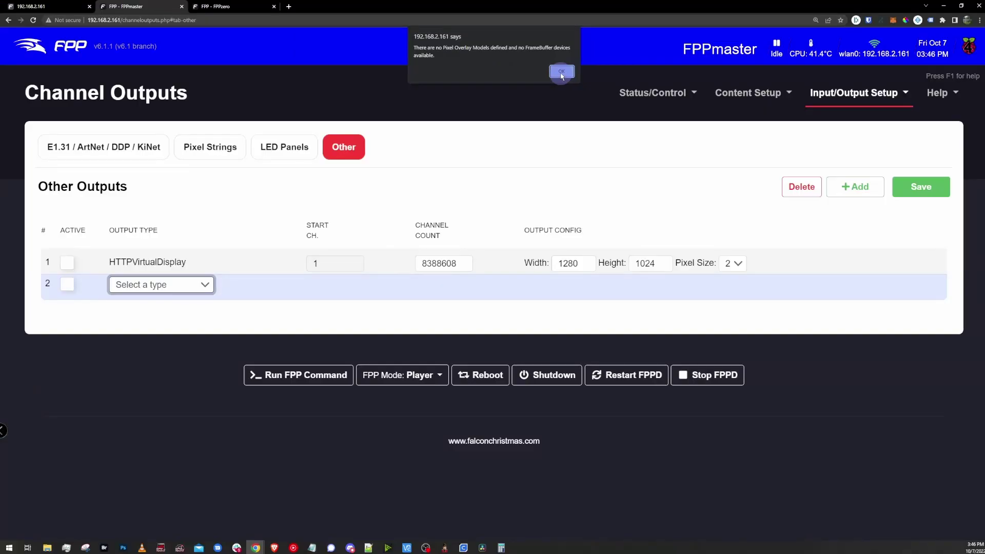
{"action": "left_click", "coordinate": [562, 72]}
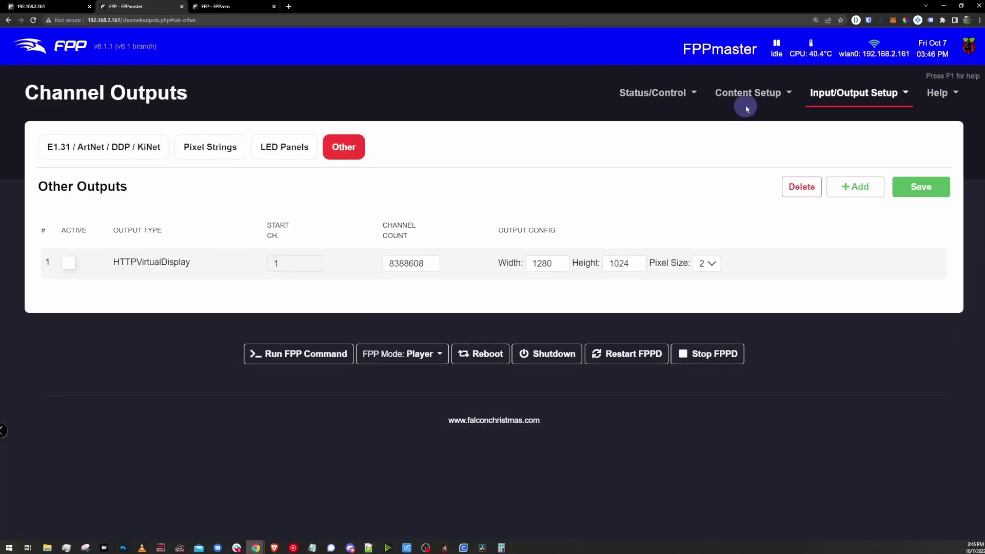
- Enable the Force HDMI Display checkbox on the FPP Settings System tab
{"action": "left_click", "coordinate": [666, 96]}
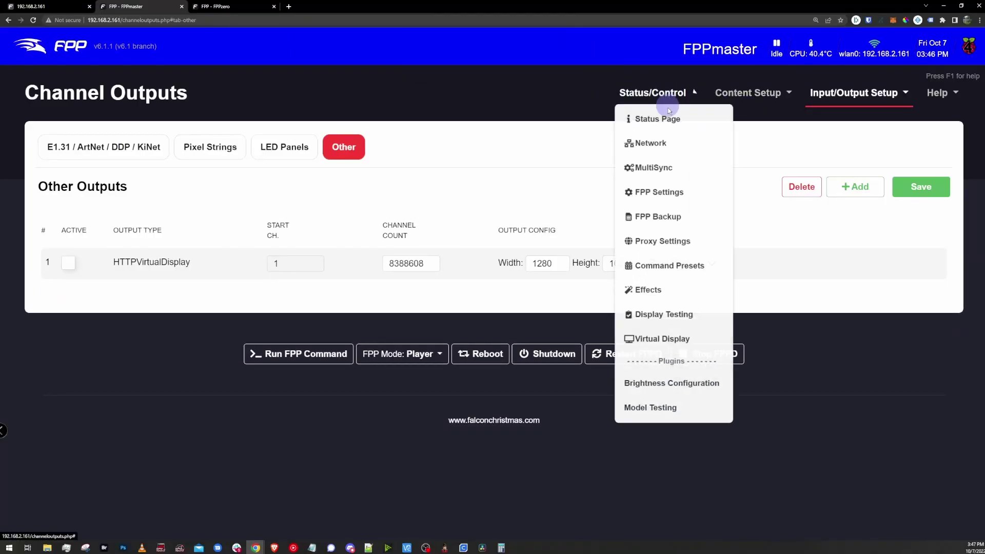
{"action": "left_click", "coordinate": [672, 196]}
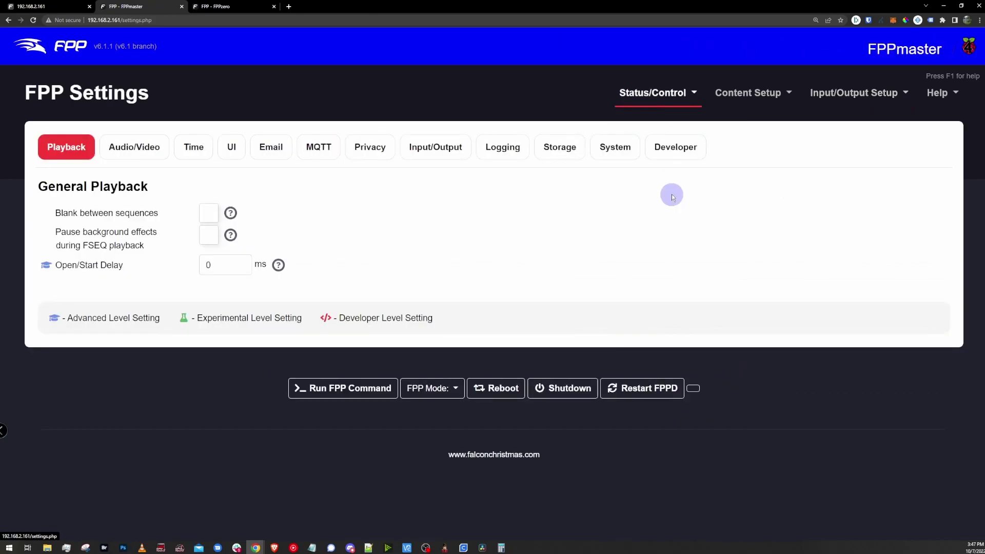
{"action": "left_click", "coordinate": [613, 148]}
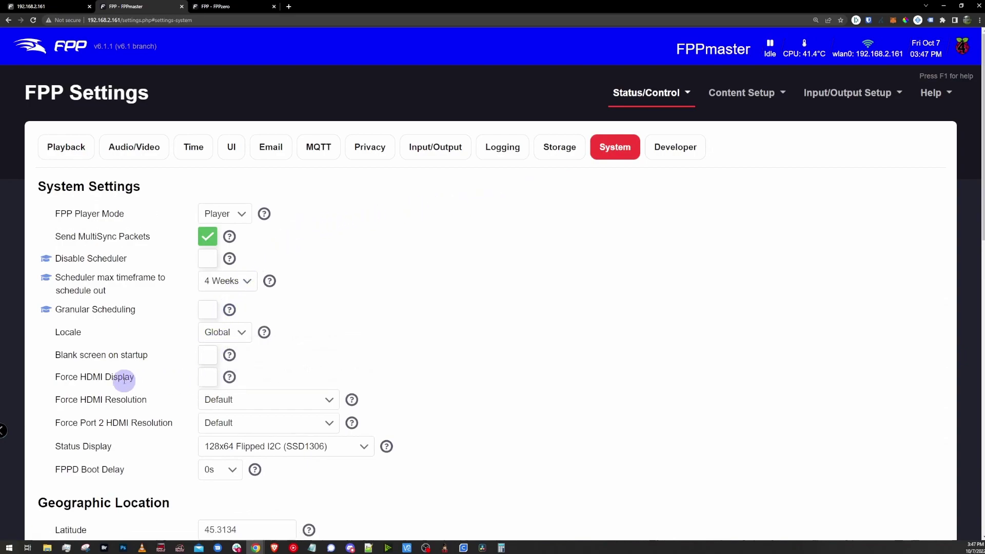
{"action": "left_click_drag", "start_coordinate": [129, 377], "coordinate": [29, 371]}
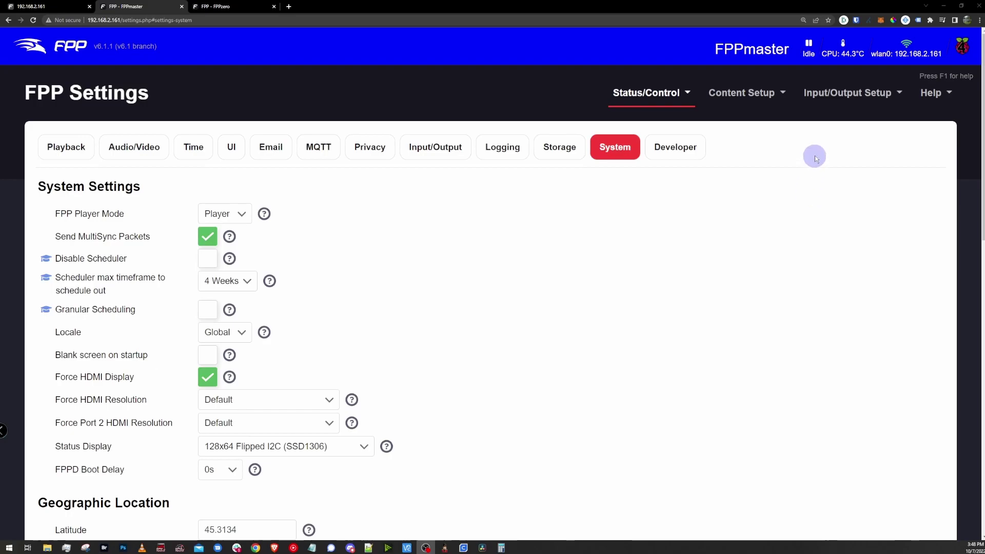
{"action": "left_click", "coordinate": [844, 103]}
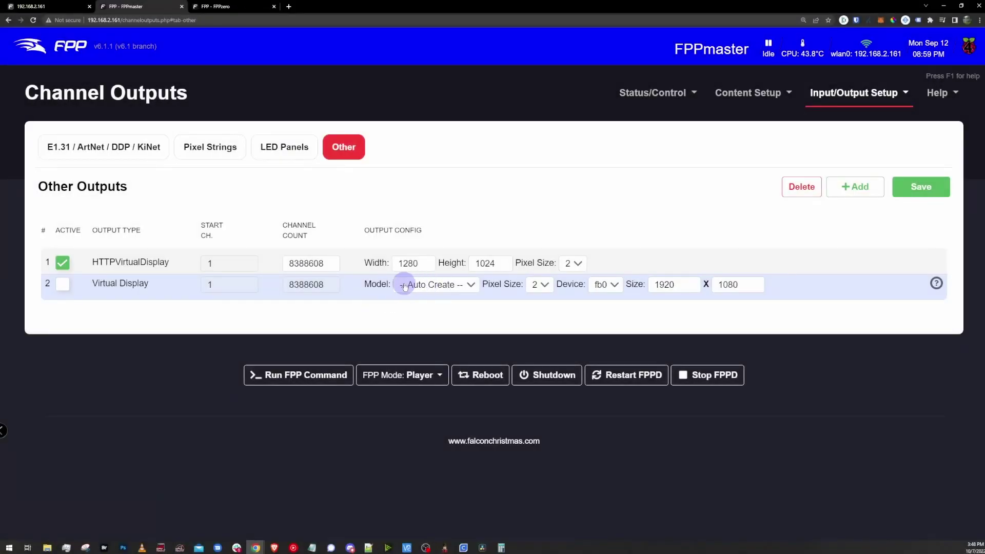
- Give the Virtual Display output pixel size 2 on device fb0 at 1920×1080
{"action": "left_click", "coordinate": [540, 284]}
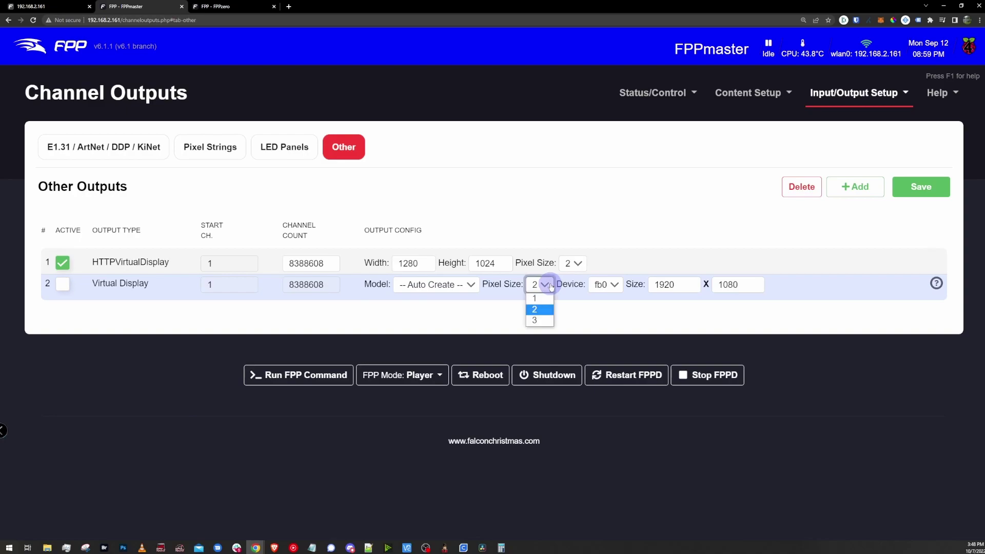
{"action": "left_click", "coordinate": [536, 307]}
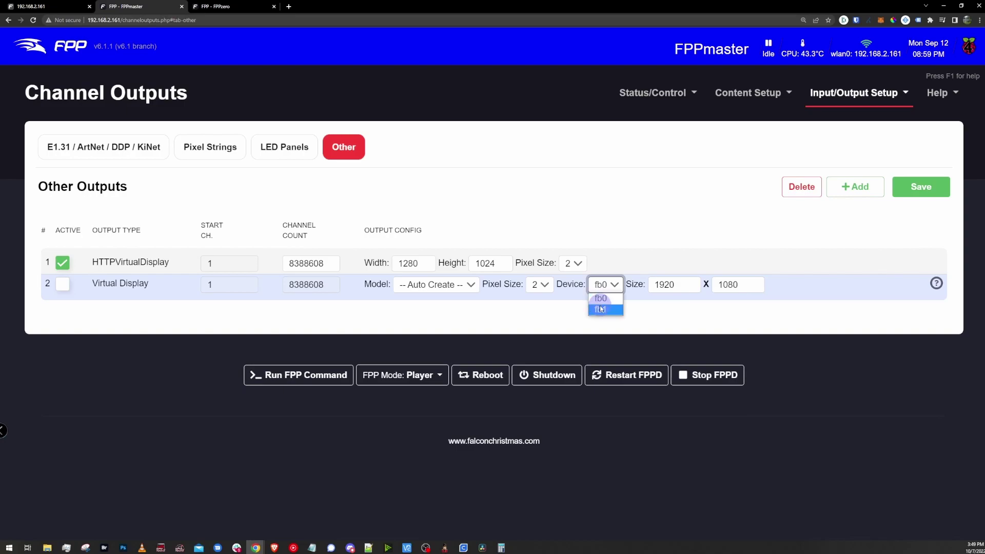
{"action": "left_click", "coordinate": [601, 302]}
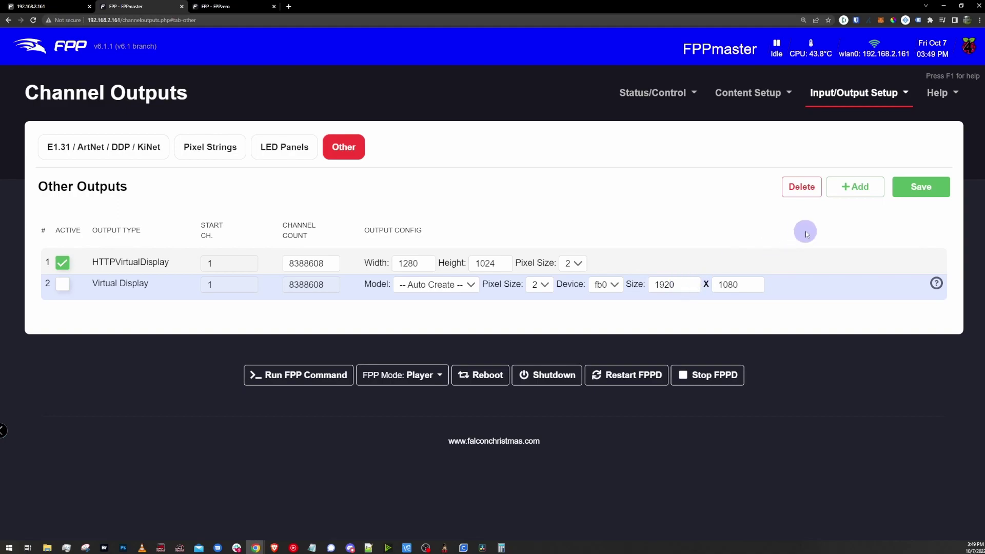
- Deactivate HTTPVirtualDisplay, set the Virtual Display width to 320 (320×180), and save
{"action": "left_click", "coordinate": [930, 188]}
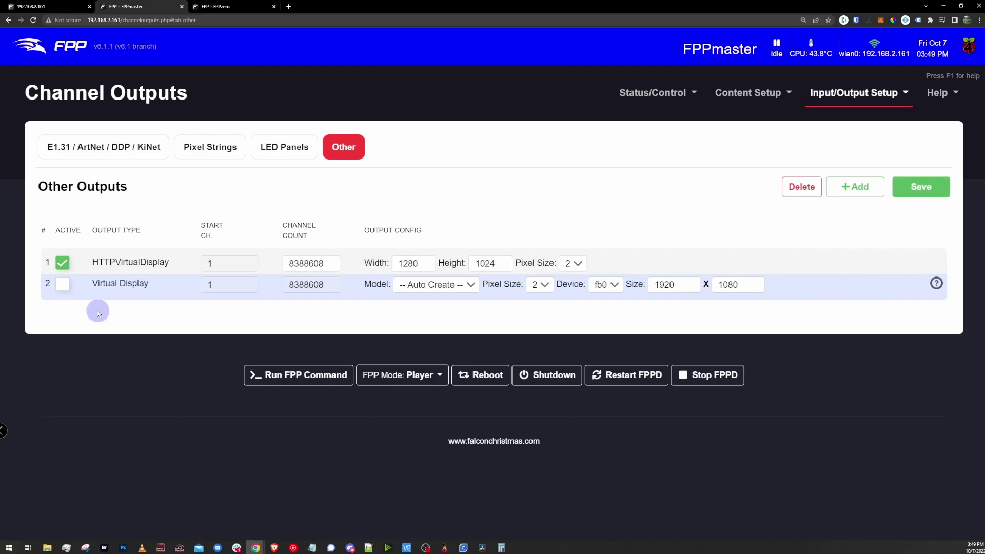
{"action": "left_click", "coordinate": [62, 263]}
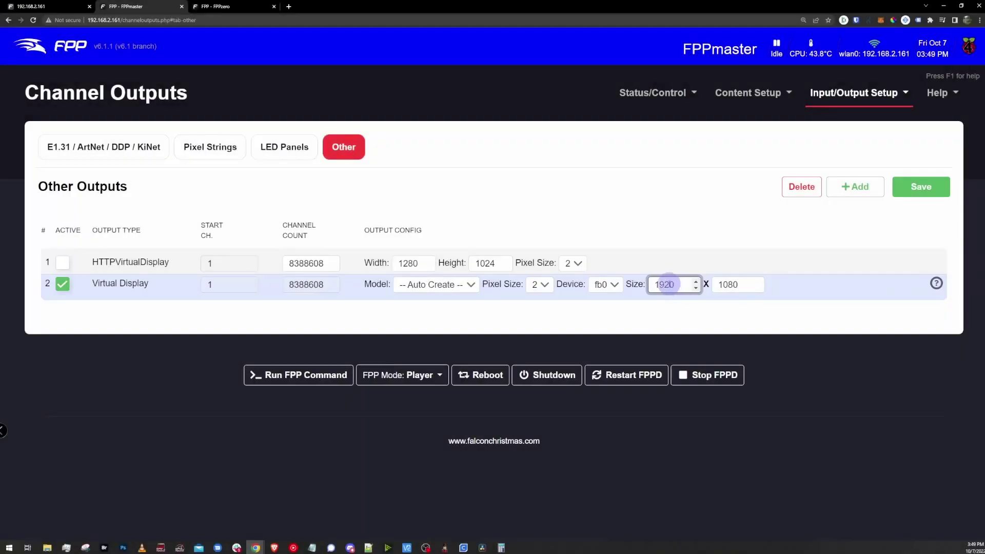
{"action": "type", "text": "320"}
{"action": "key", "text": "Tab"}
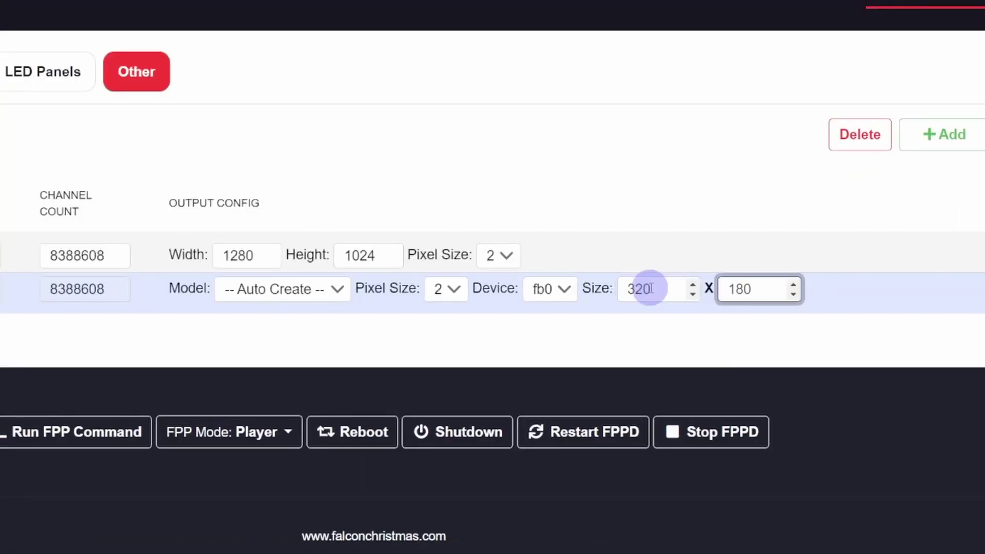
{"action": "left_click", "coordinate": [927, 192]}
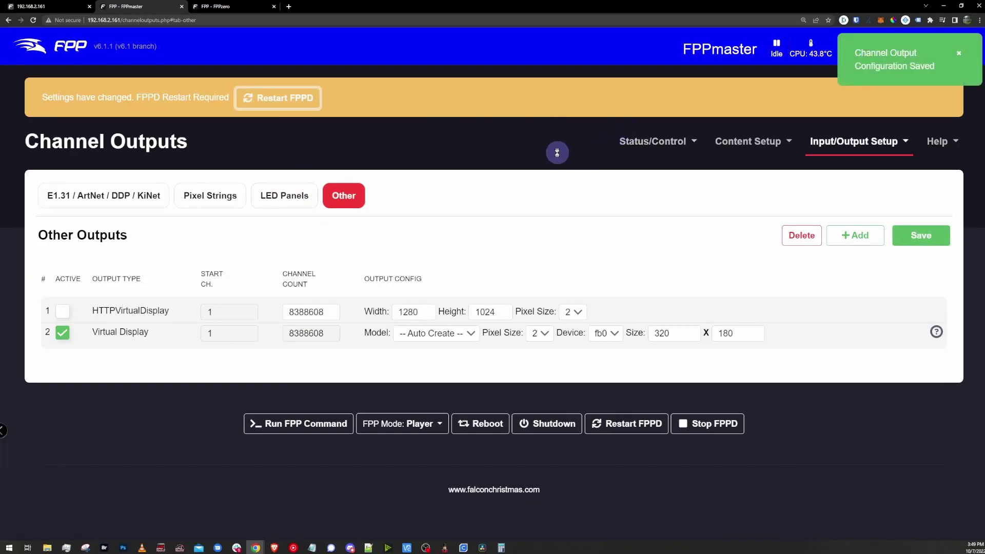
{"action": "key", "text": "ctrl+s"}
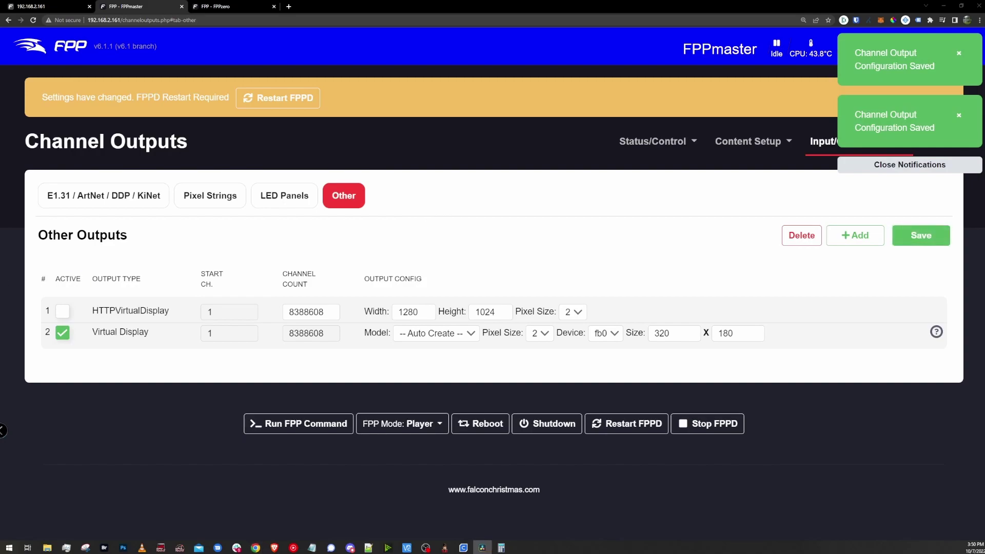
- Keep HDMI as the master's Default Video Output Device in FPP Audio/Video settings, then return to Status
{"action": "left_click", "coordinate": [663, 153]}
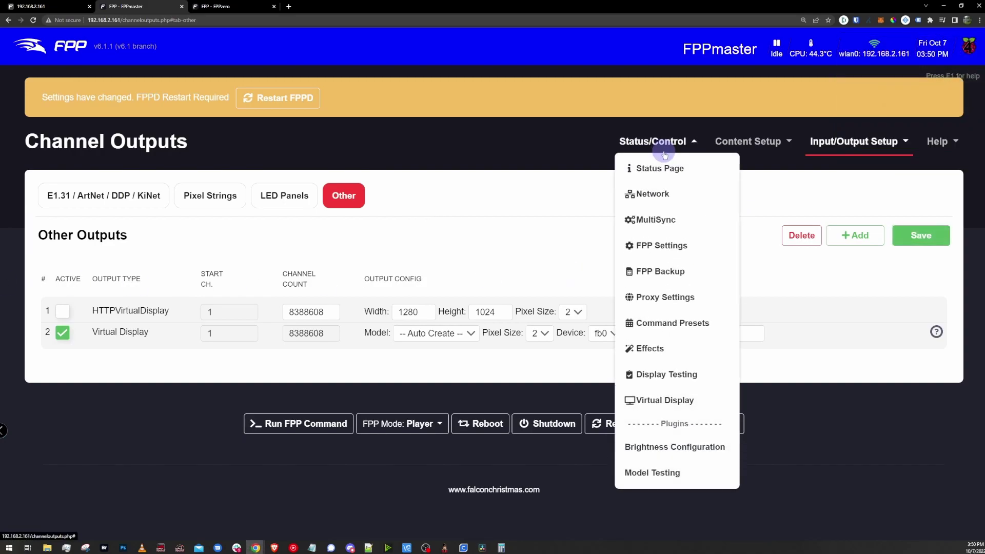
{"action": "left_click", "coordinate": [658, 247]}
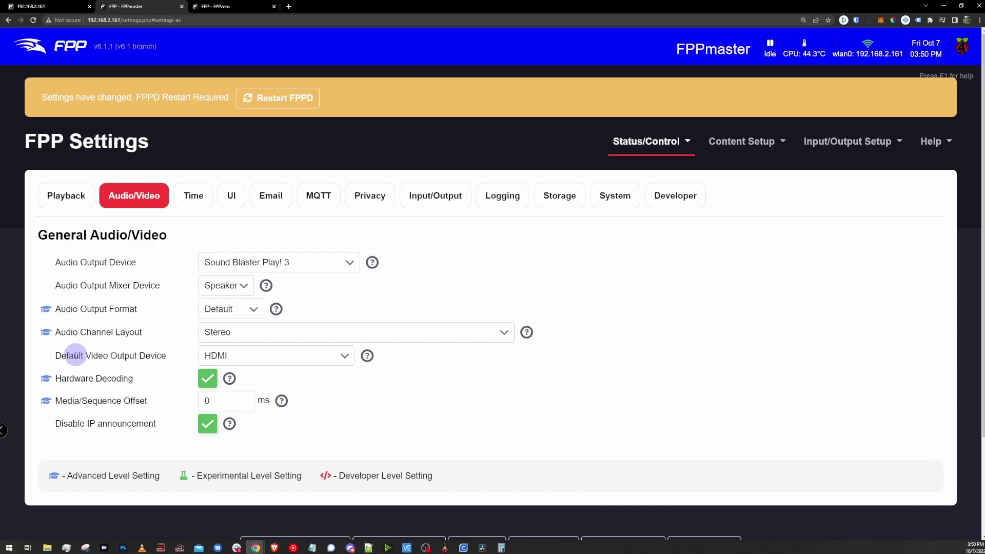
{"action": "left_click", "coordinate": [235, 365]}
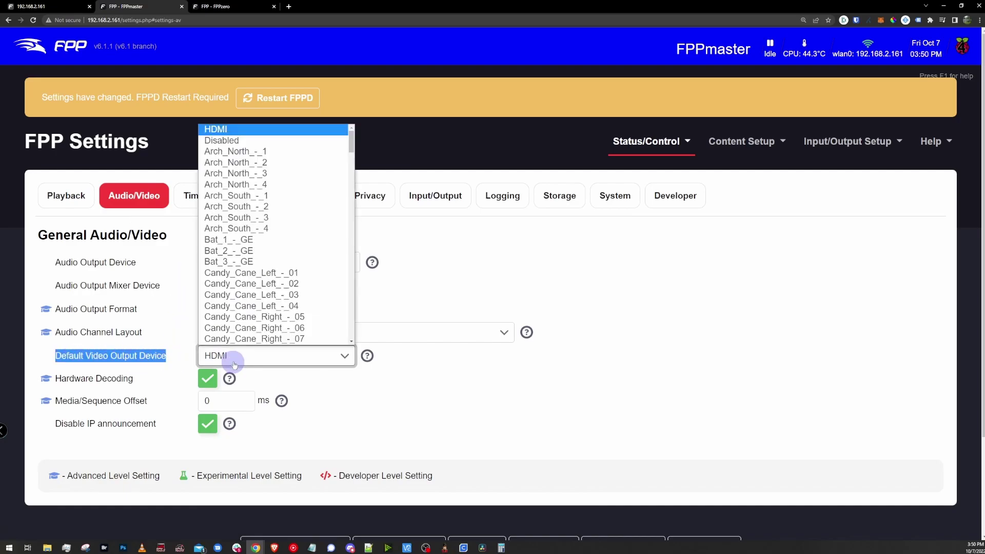
{"action": "left_click", "coordinate": [268, 134]}
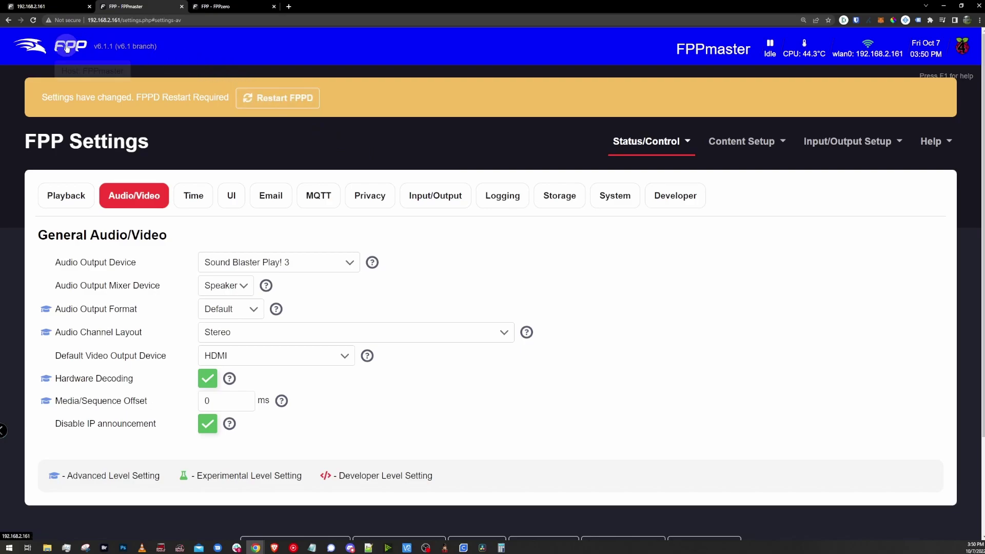
{"action": "left_click", "coordinate": [77, 47]}
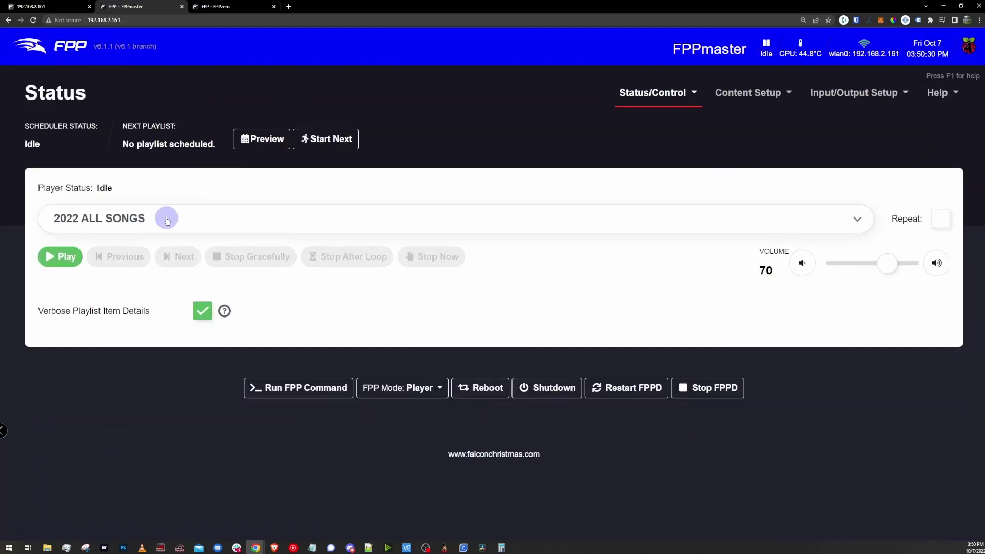
- Select Ghost Busters.fseq on the master's Status page and start it playing
{"action": "left_click", "coordinate": [166, 220]}
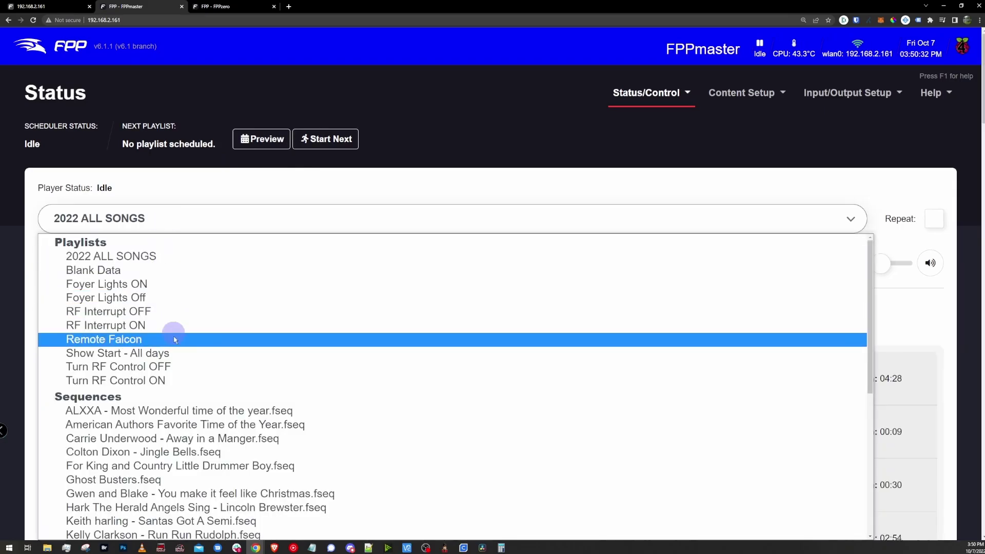
{"action": "left_click", "coordinate": [169, 480]}
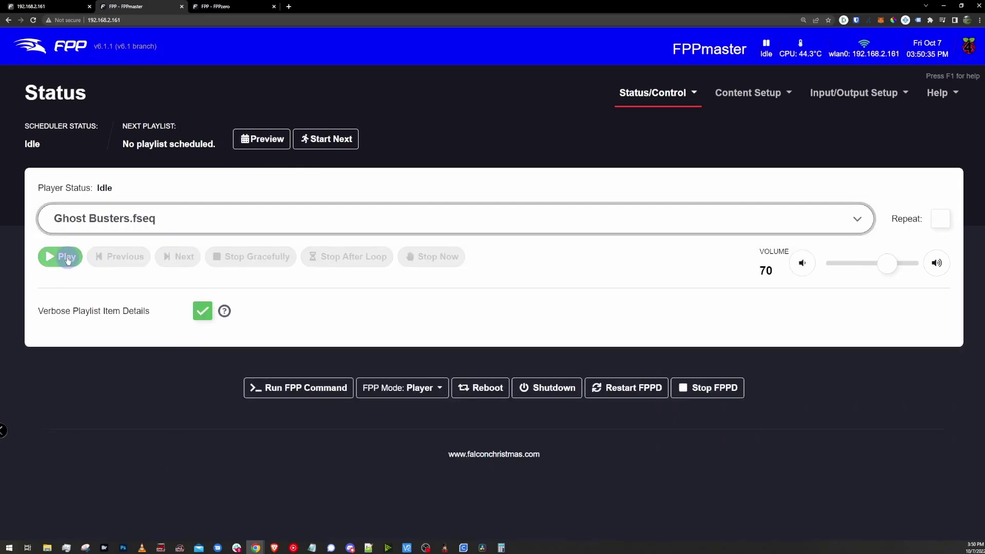
{"action": "left_click", "coordinate": [67, 258]}
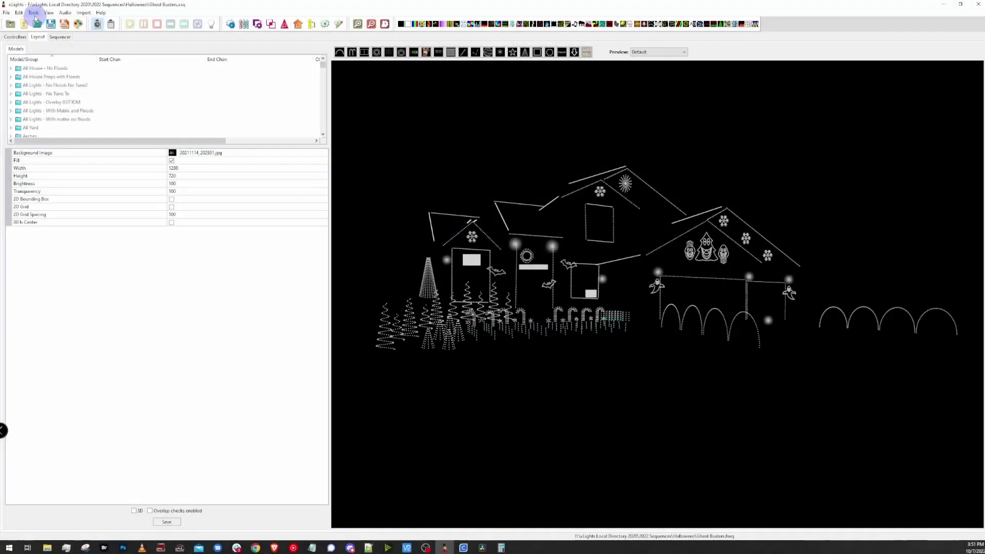
{"action": "left_click", "coordinate": [33, 12]}
- Upload Ghost Busters.fseq to FPPzero as V2 Sparse/zstd with models set to Local
{"action": "left_click", "coordinate": [42, 78]}
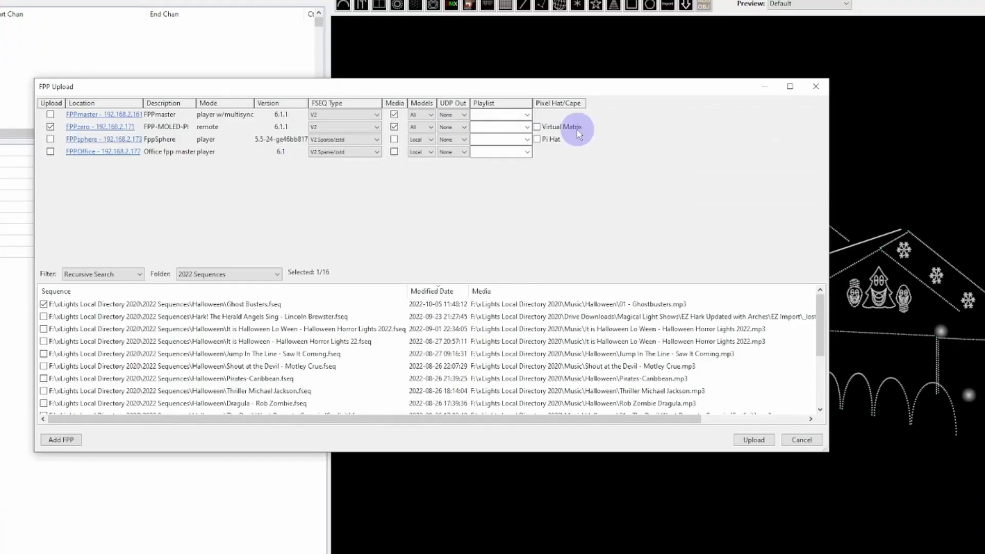
{"action": "left_click", "coordinate": [347, 128]}
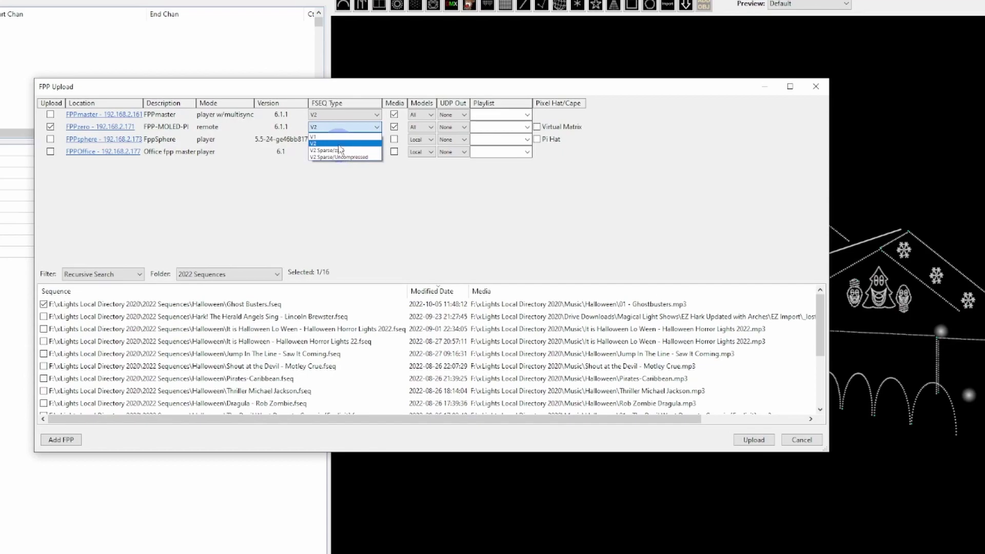
{"action": "left_click", "coordinate": [340, 150]}
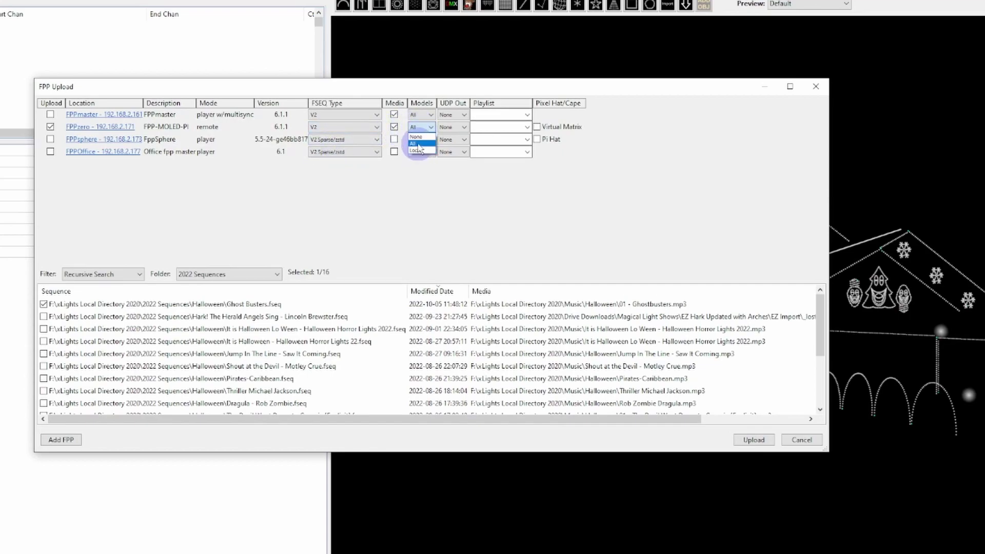
{"action": "left_click", "coordinate": [417, 150]}
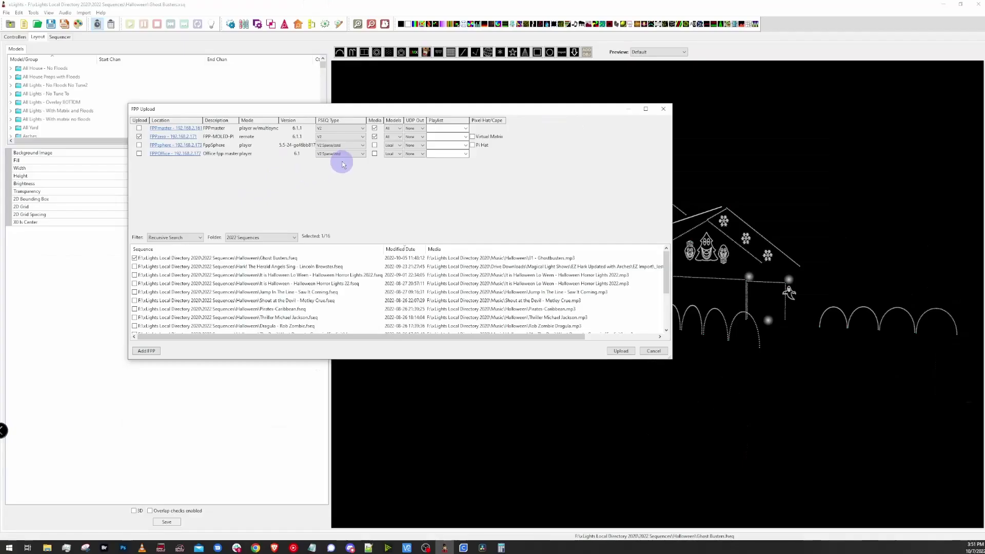
{"action": "left_click", "coordinate": [620, 352]}
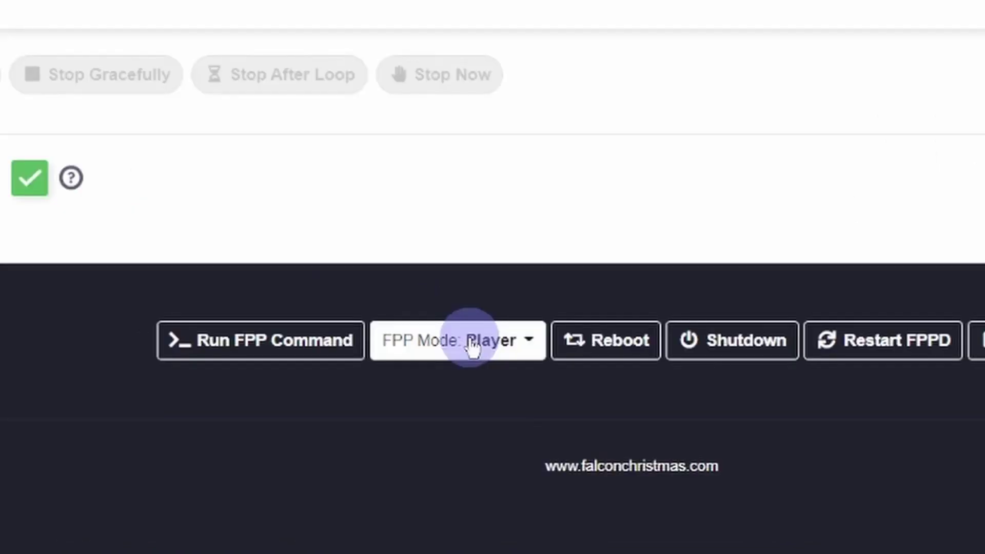
- Switch FPPzero to Remote mode and save a new Virtual Display output under Other channel outputs
{"action": "left_click", "coordinate": [431, 303]}
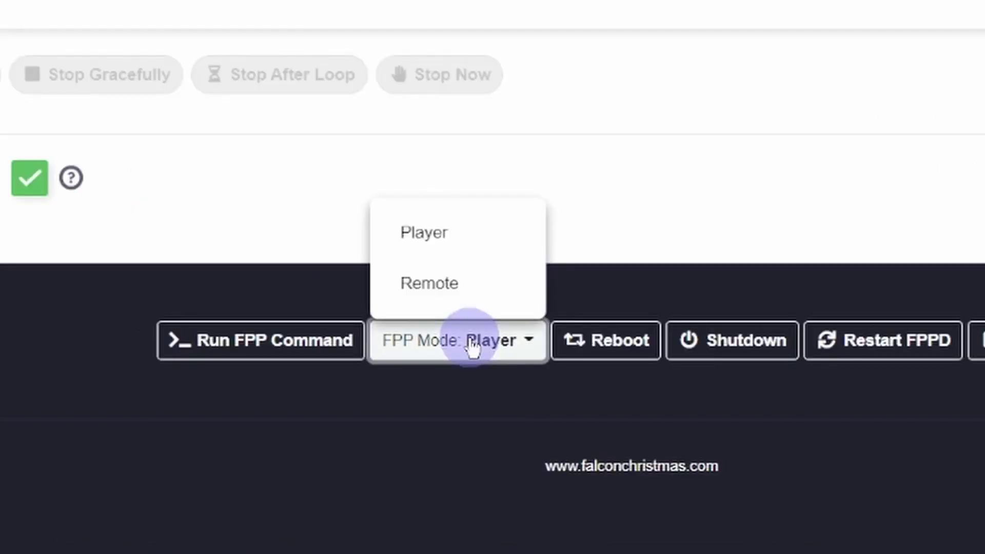
{"action": "left_click", "coordinate": [454, 303]}
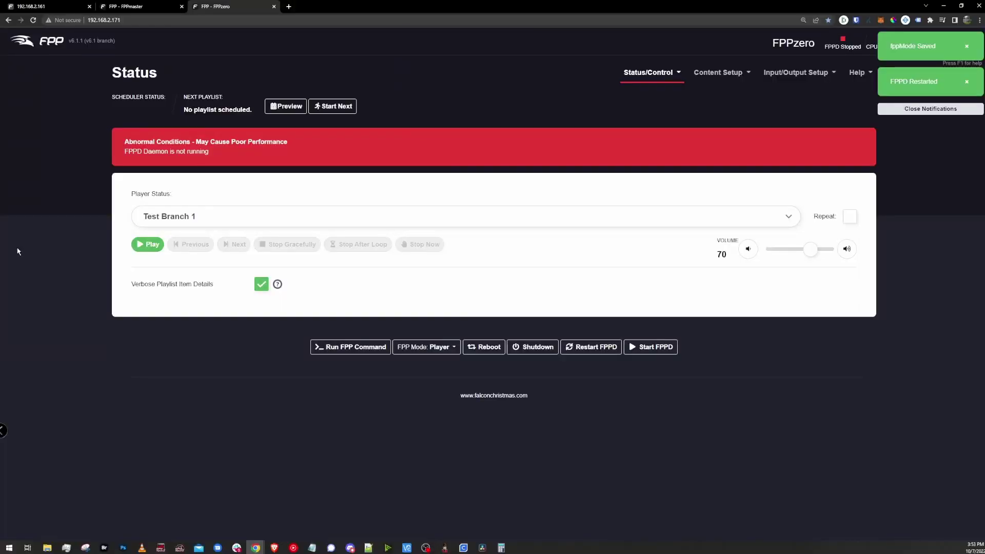
{"action": "left_click", "coordinate": [790, 75]}
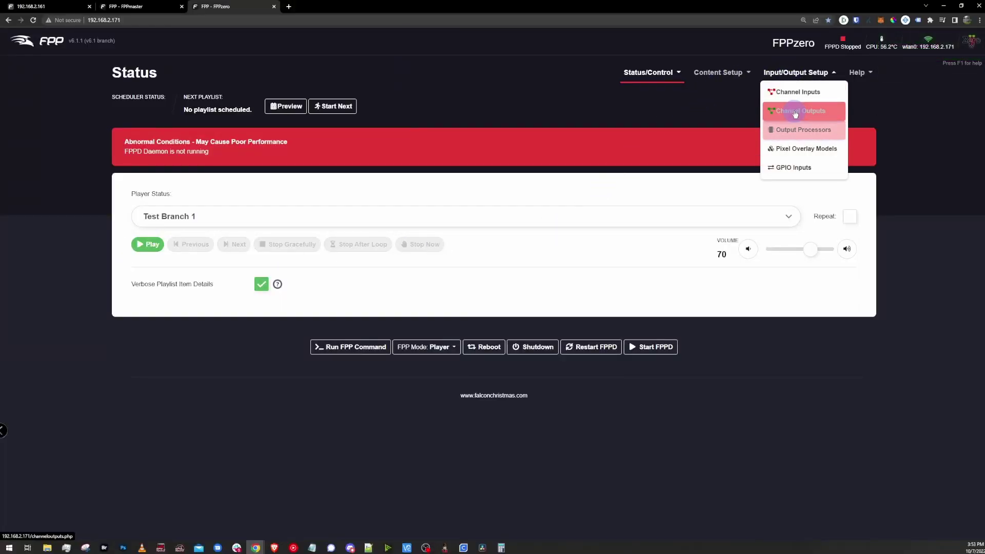
{"action": "left_click", "coordinate": [794, 113]}
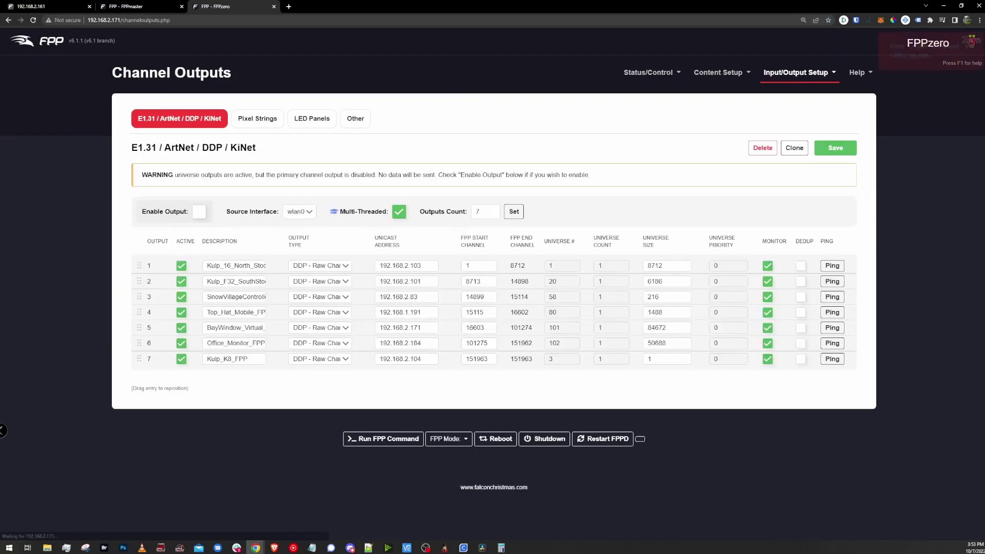
{"action": "left_click", "coordinate": [356, 119]}
{"action": "left_click", "coordinate": [778, 153]}
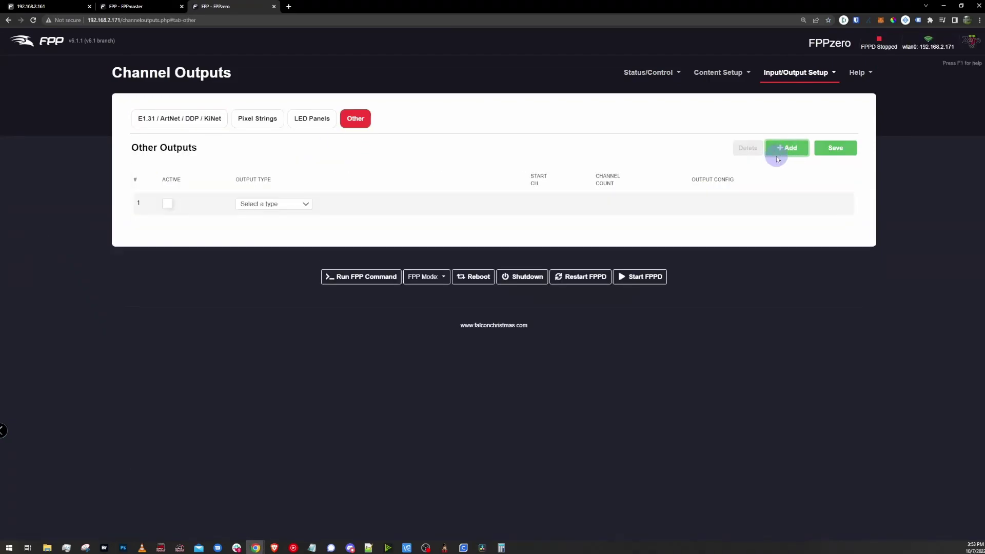
{"action": "left_click", "coordinate": [305, 204]}
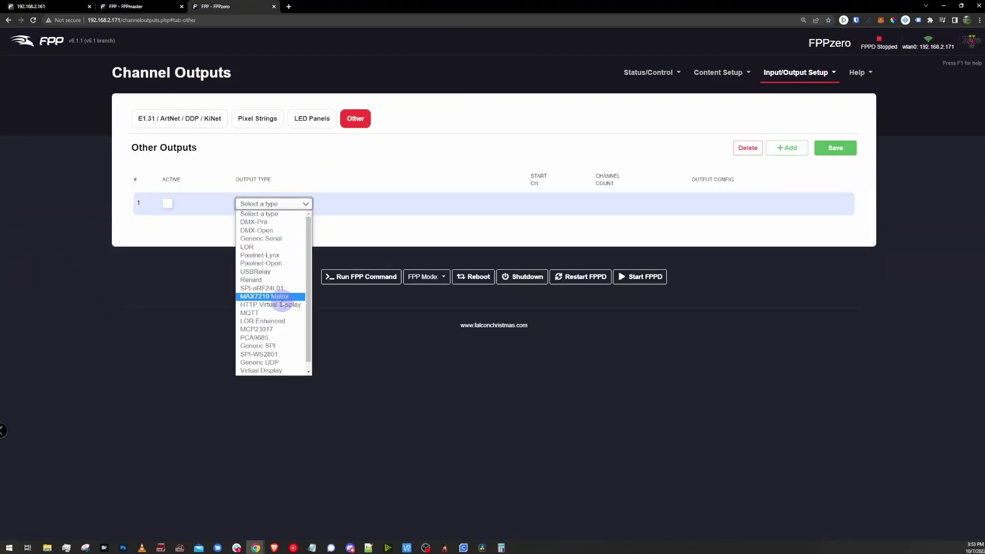
{"action": "scroll", "coordinate": [285, 372], "scroll_direction": "down", "scroll_amount": 1}
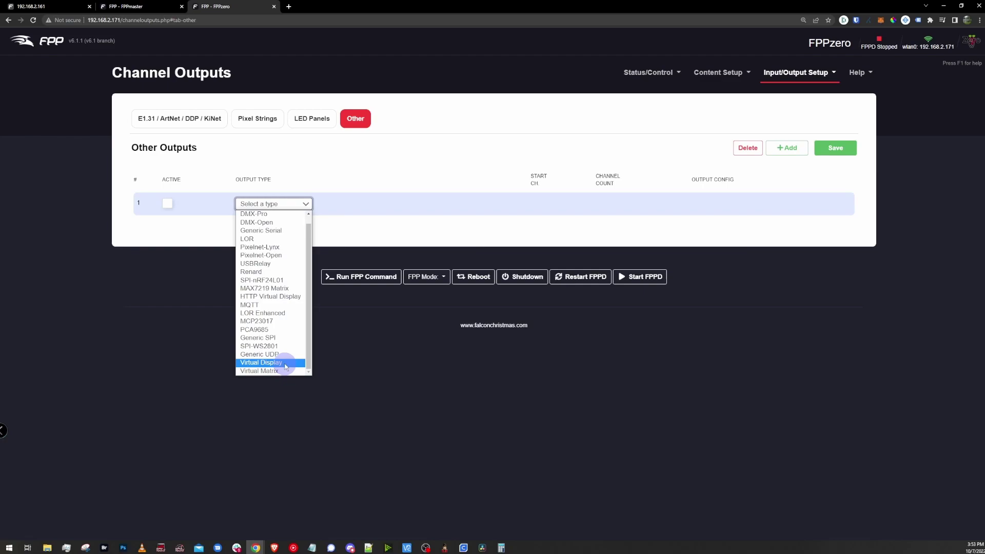
{"action": "left_click", "coordinate": [285, 362]}
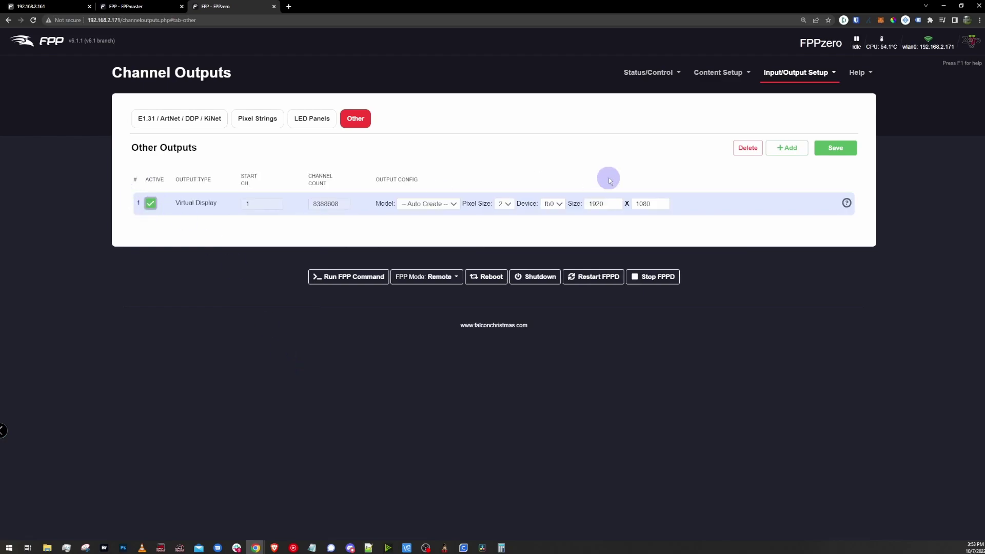
{"action": "left_click", "coordinate": [836, 148]}
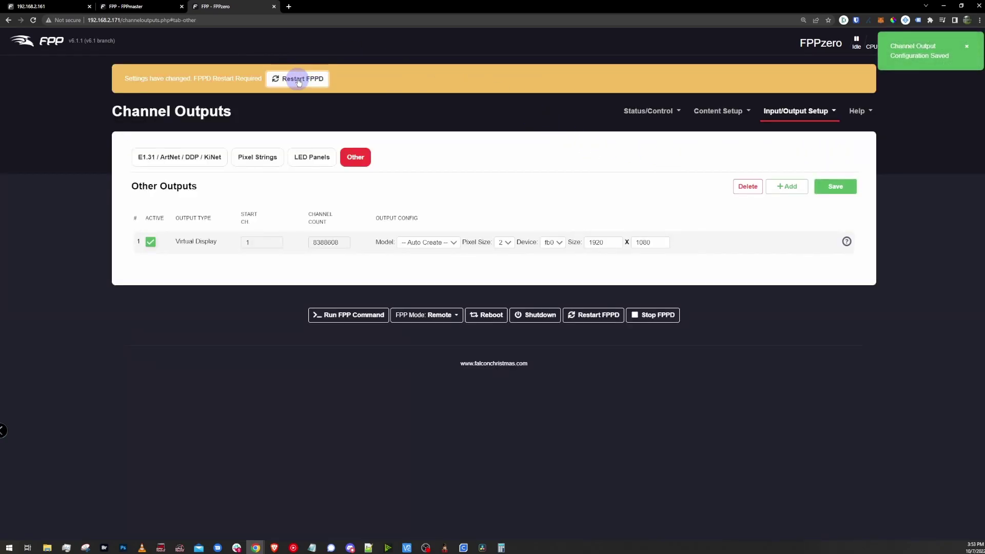
- Play Ghost Busters.fseq from the FPPmaster Status page
{"action": "left_click", "coordinate": [150, 9]}
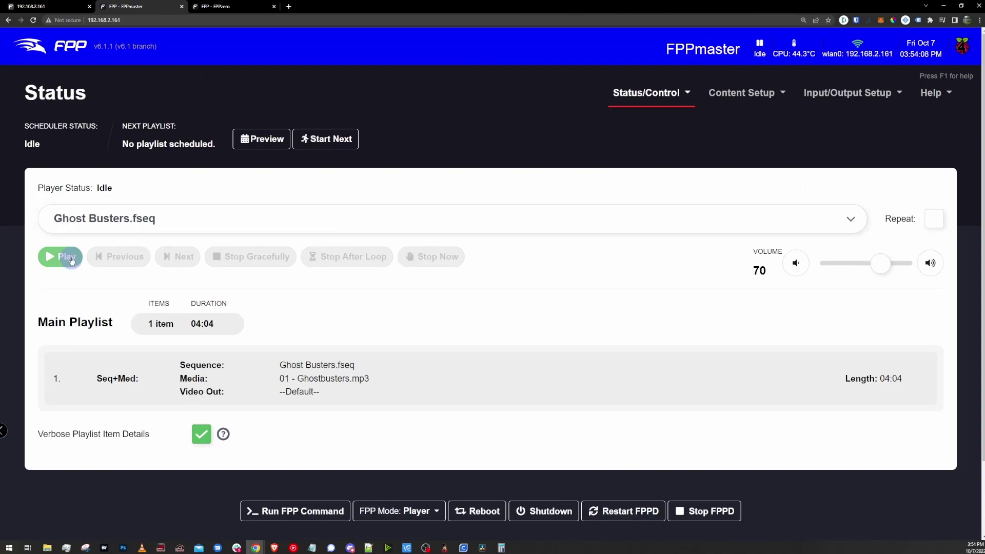
{"action": "left_click", "coordinate": [72, 261]}
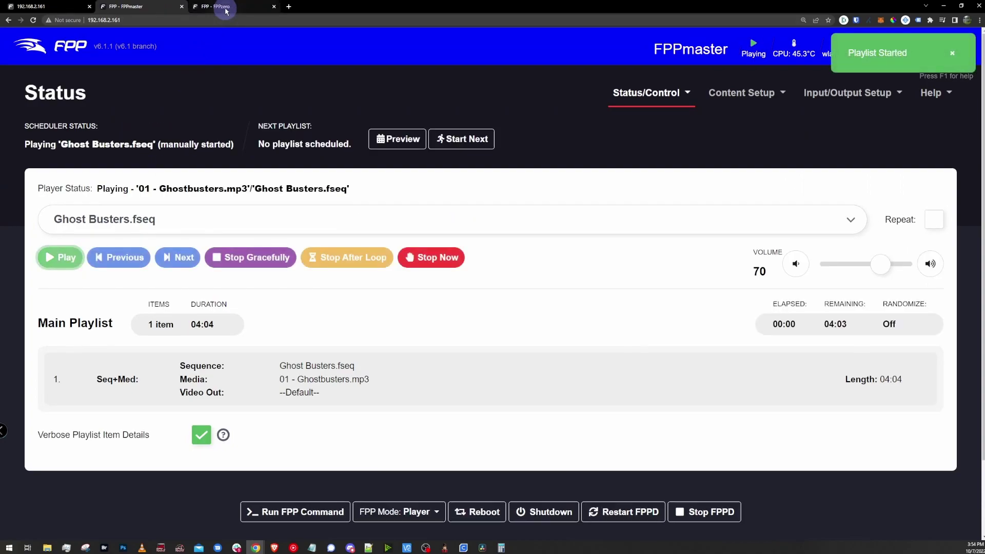